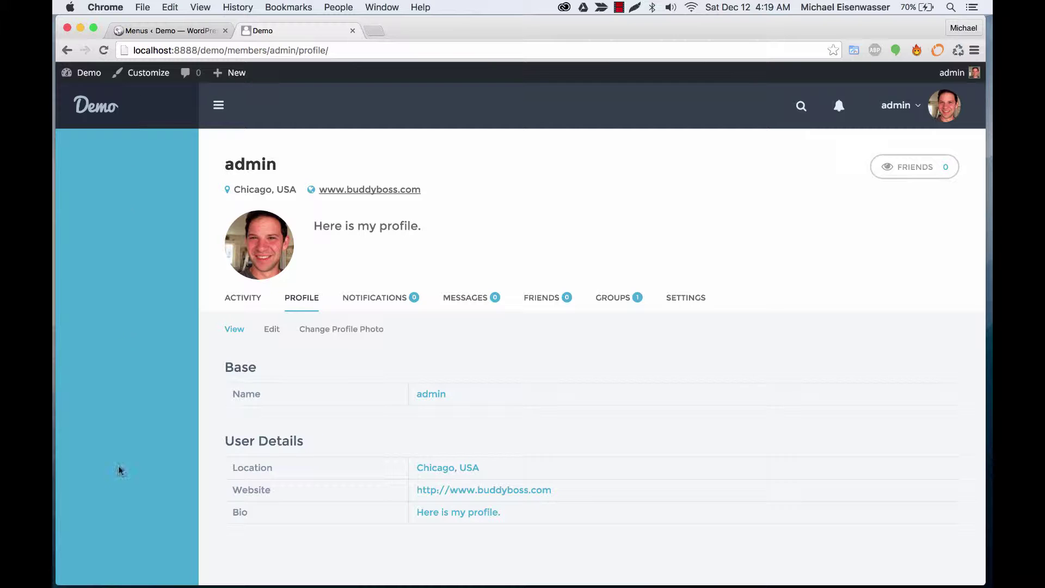
Step: Create a new menu named 'Titlebar' on the Menus admin page
click(162, 34)
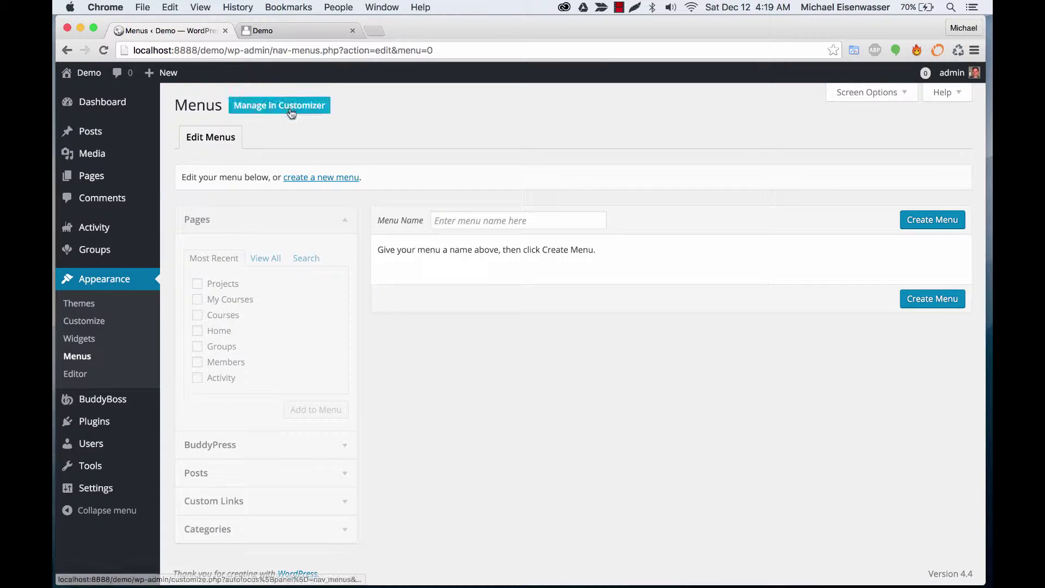
click(443, 213)
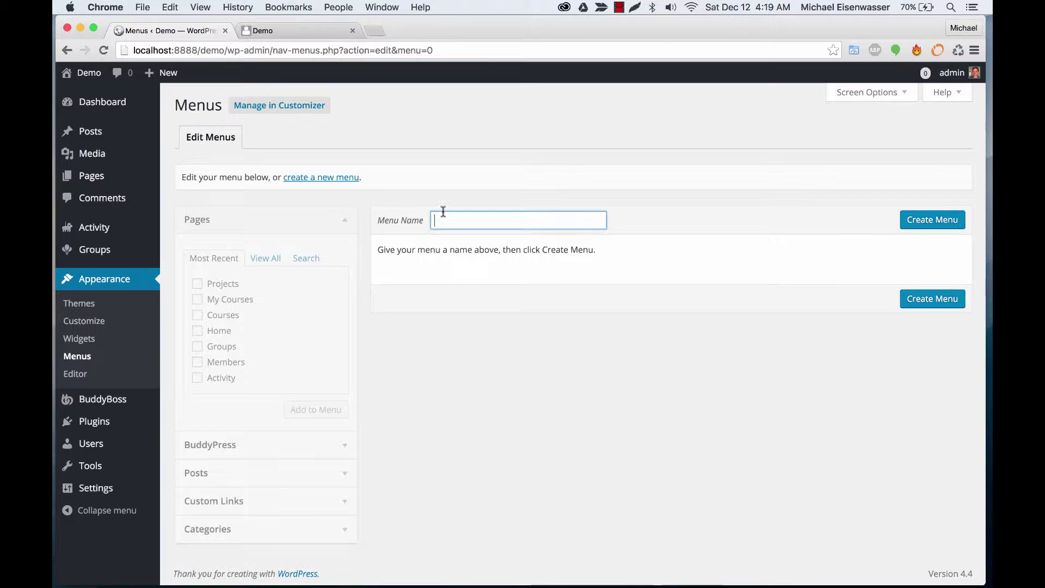
text(Titl)
key(Down)
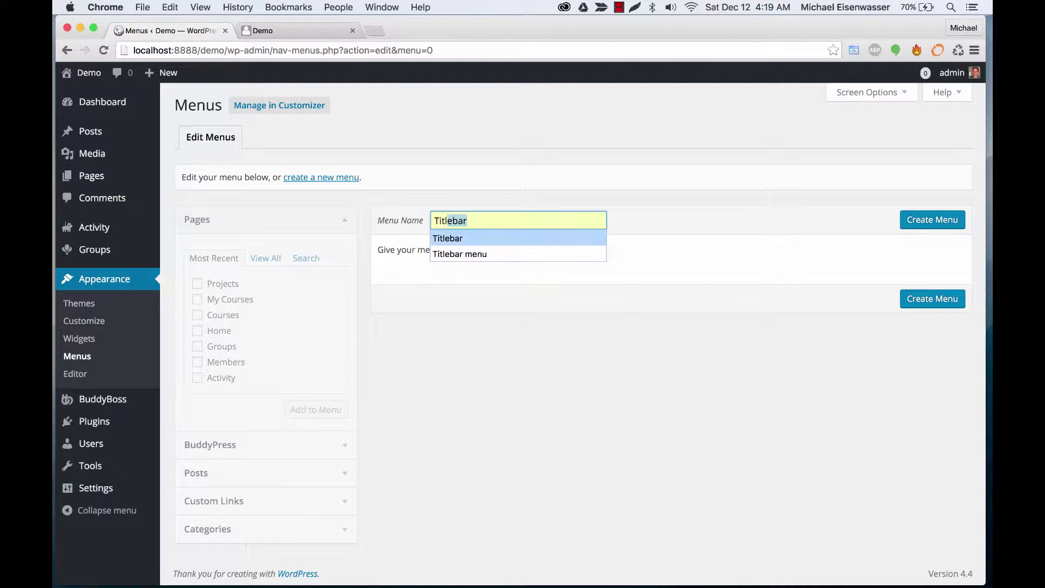
key(Return)
click(927, 221)
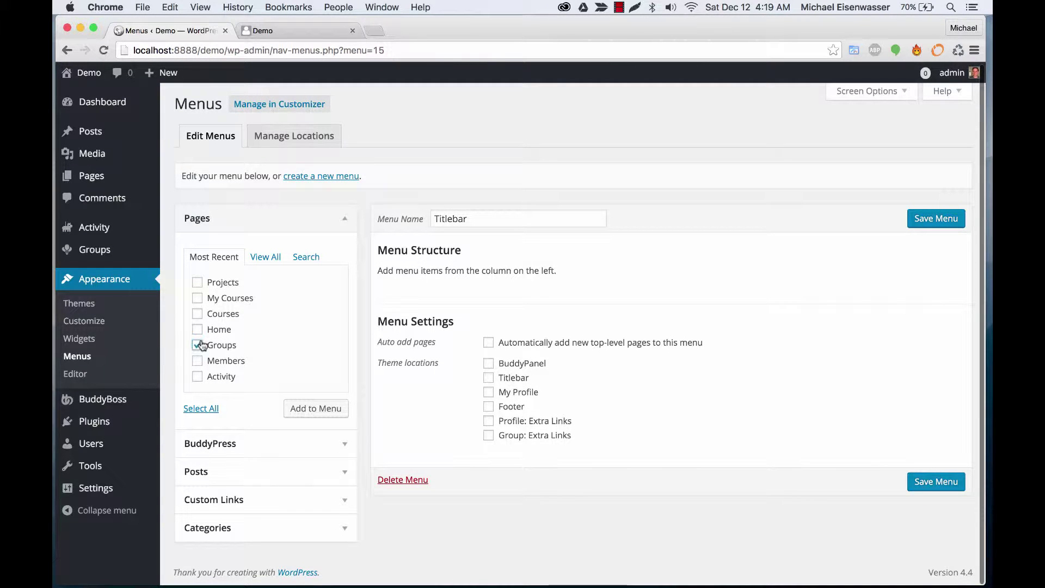
Step: Add Groups, Members and Activity to the menu and save it at the Titlebar location
click(199, 362)
click(297, 408)
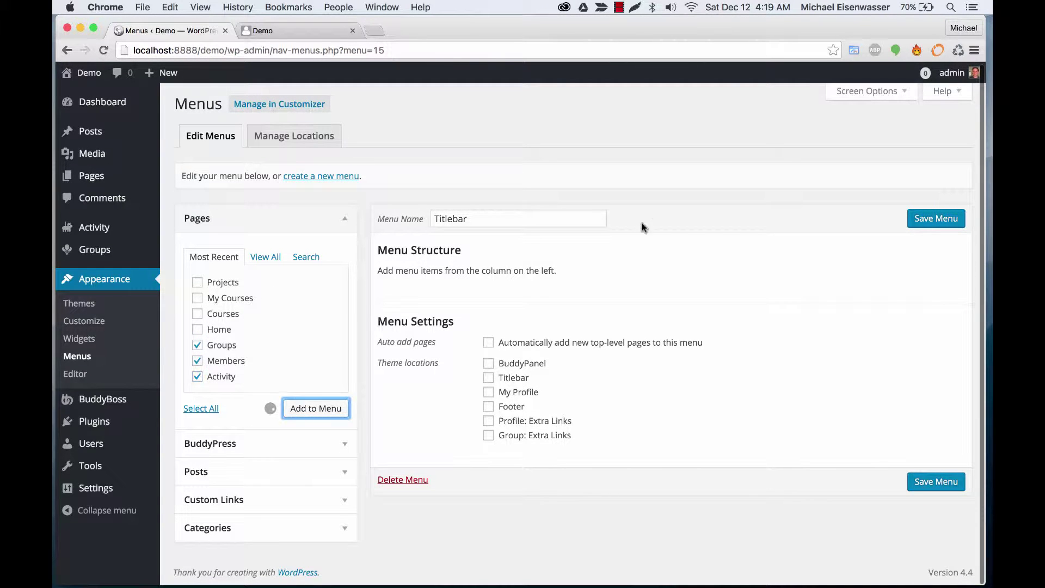
click(923, 221)
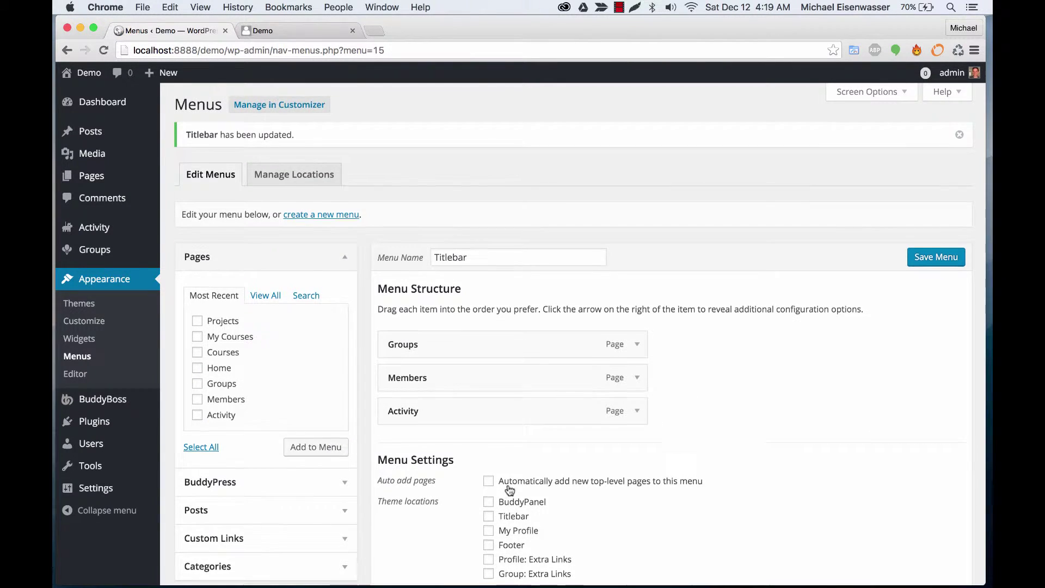
scroll(506, 457, down, 2)
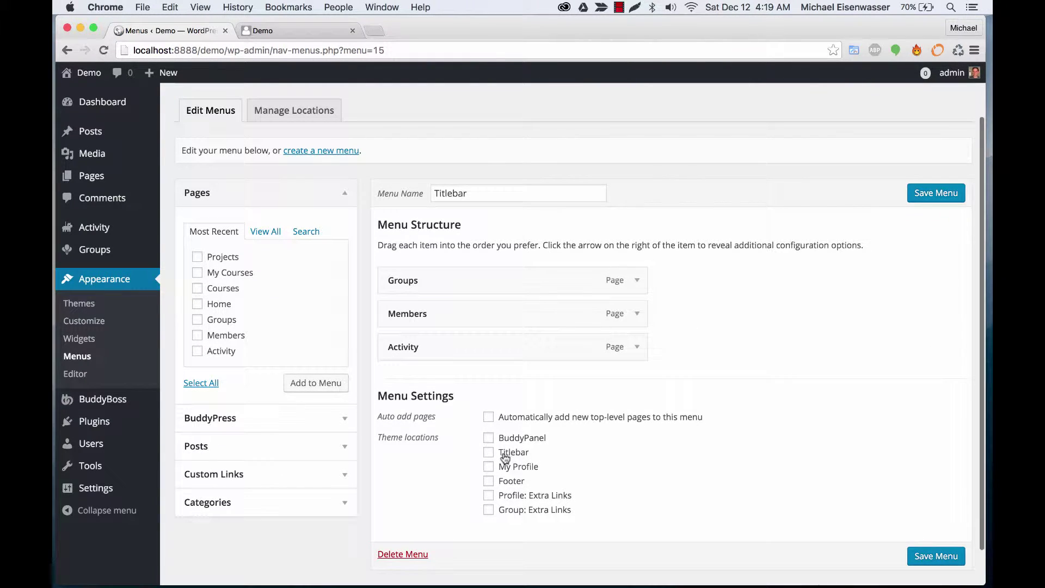
click(926, 191)
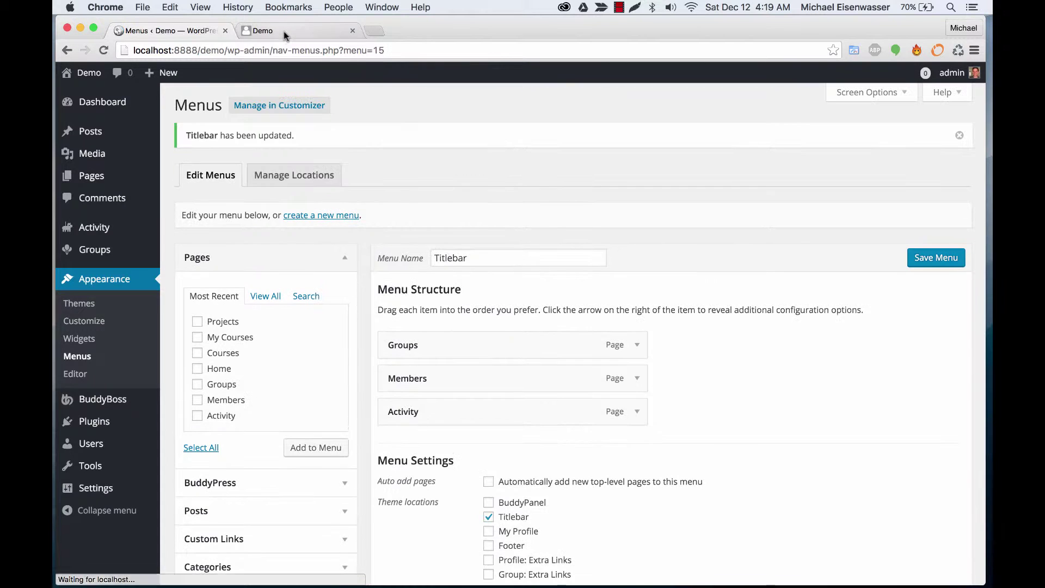
Step: Reload the profile page to check the Groups, Members and Activity titlebar links
click(283, 31)
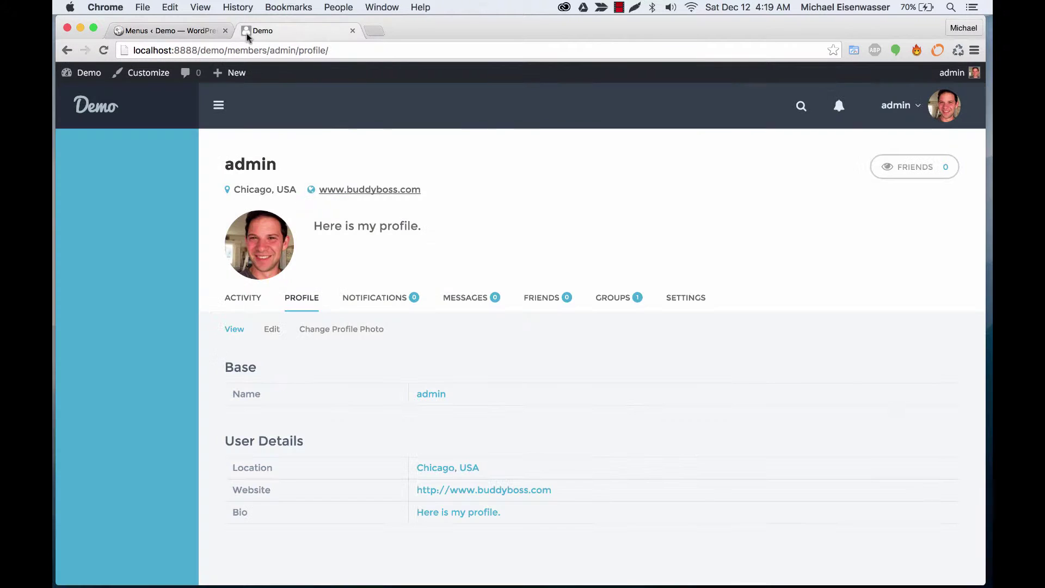
click(103, 50)
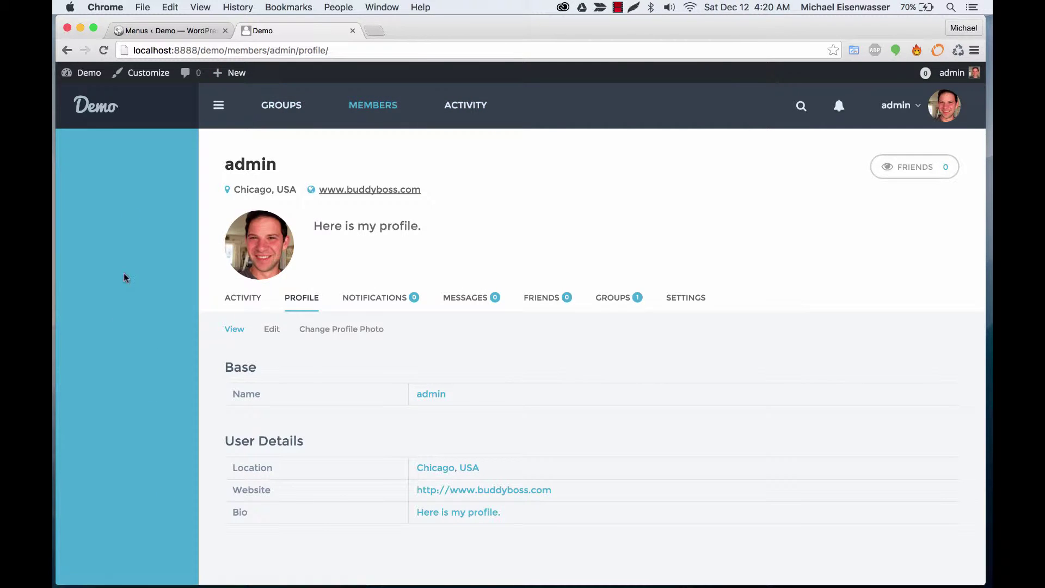
click(166, 30)
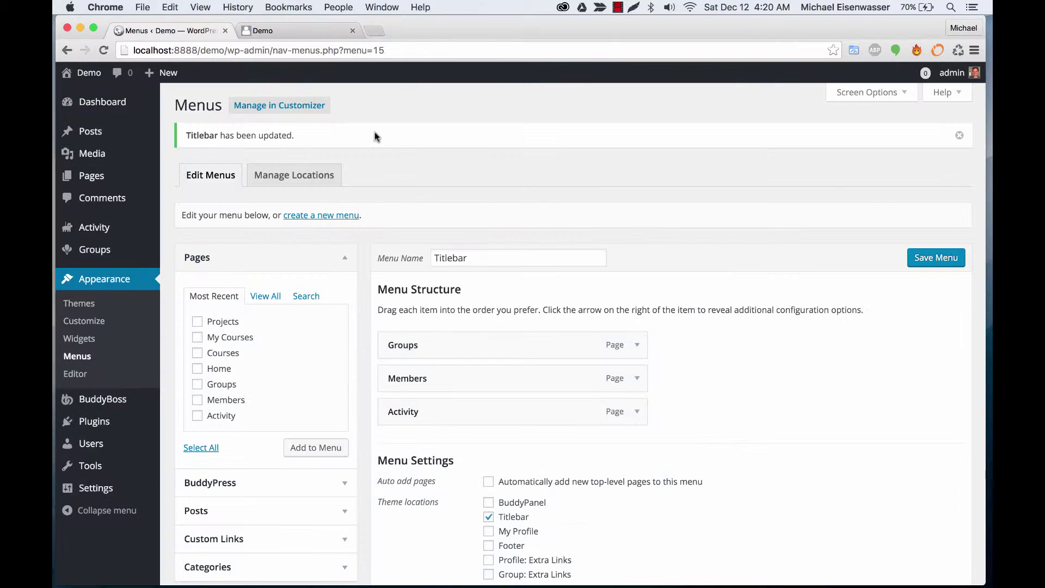
Step: Create another new menu named 'BuddyPanel'
click(322, 216)
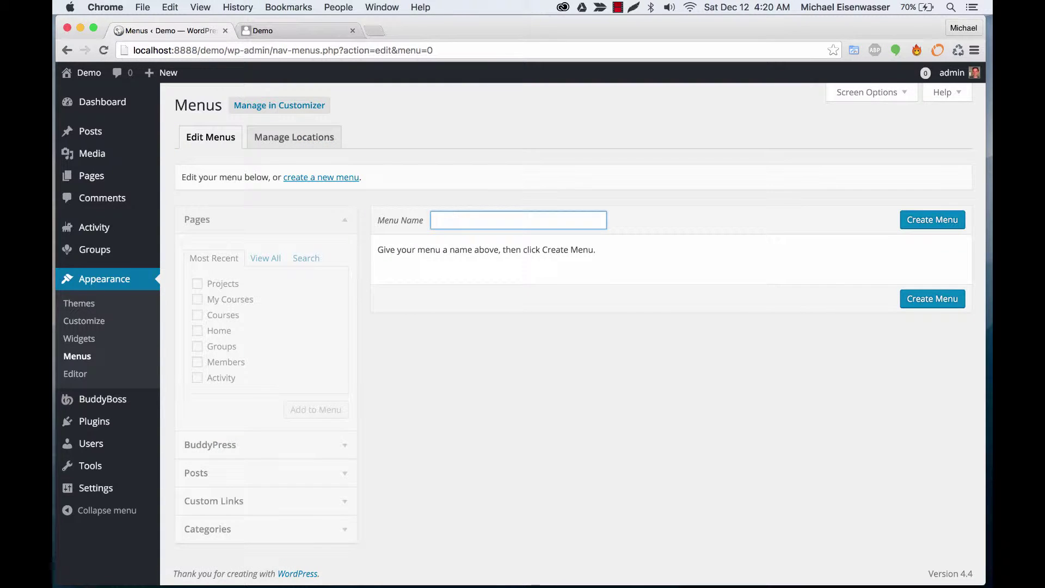
text(Buddy)
key(Down)
key(Return)
click(934, 217)
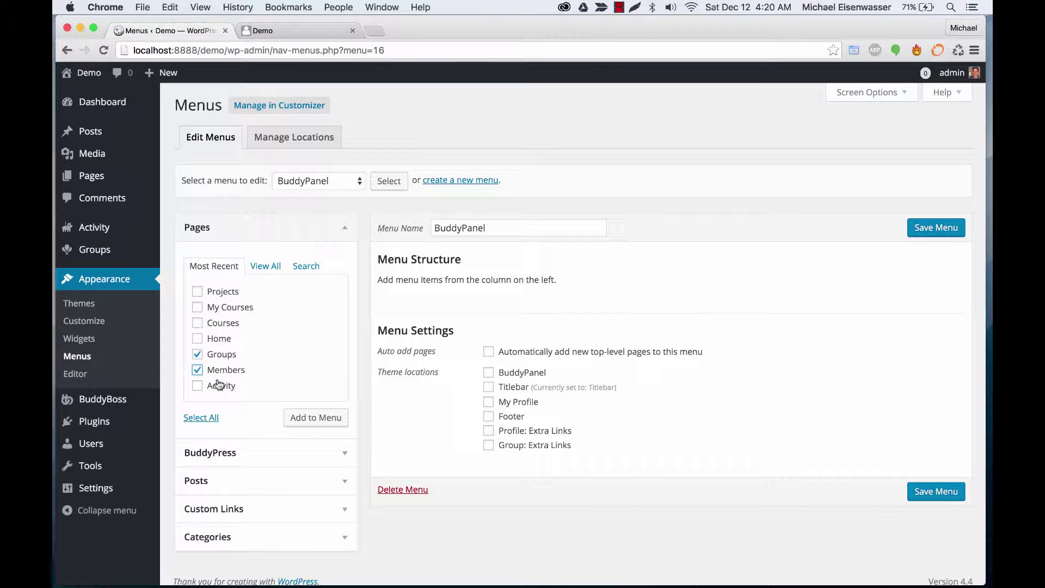
Step: Add Groups with Members and Activity nested beneath it as sub items
click(316, 418)
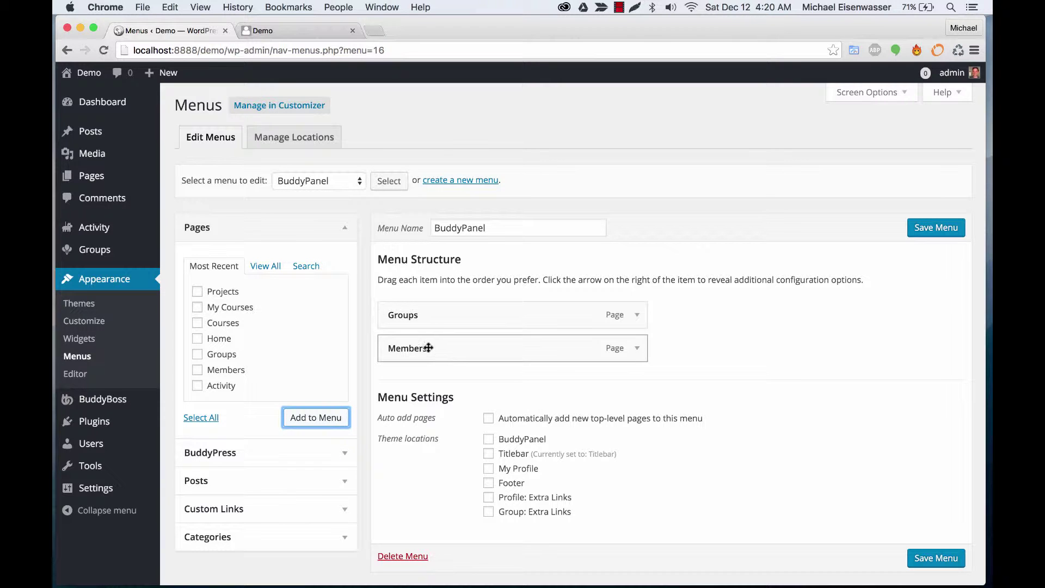
drag(428, 348, 458, 345)
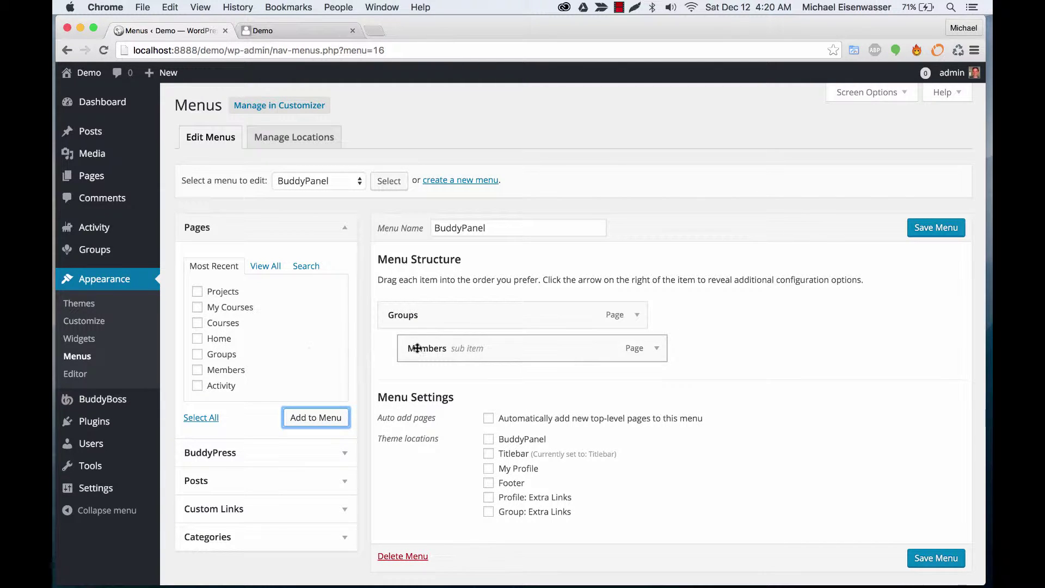
click(197, 386)
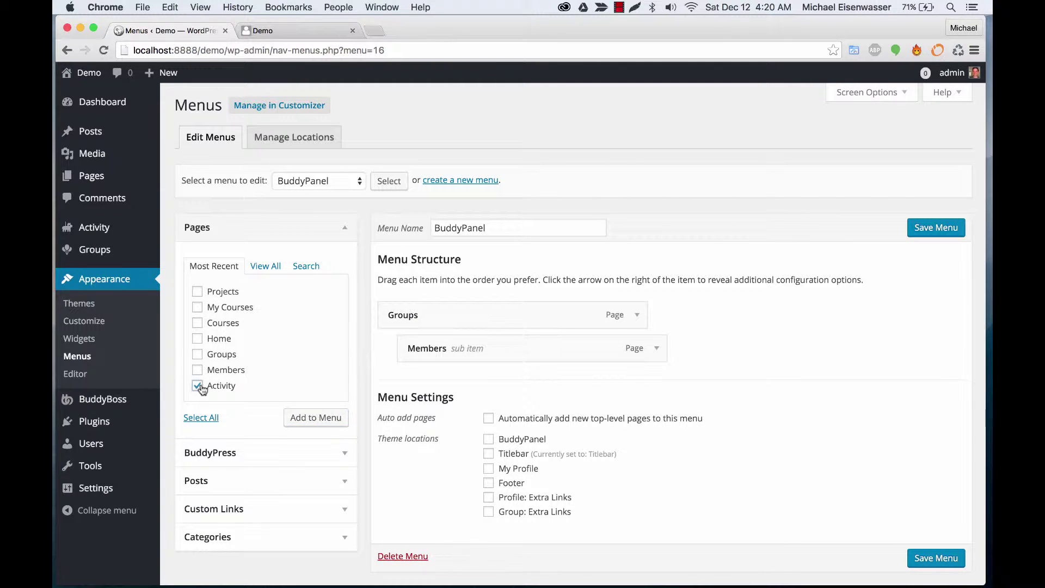
click(313, 418)
drag(424, 380, 463, 381)
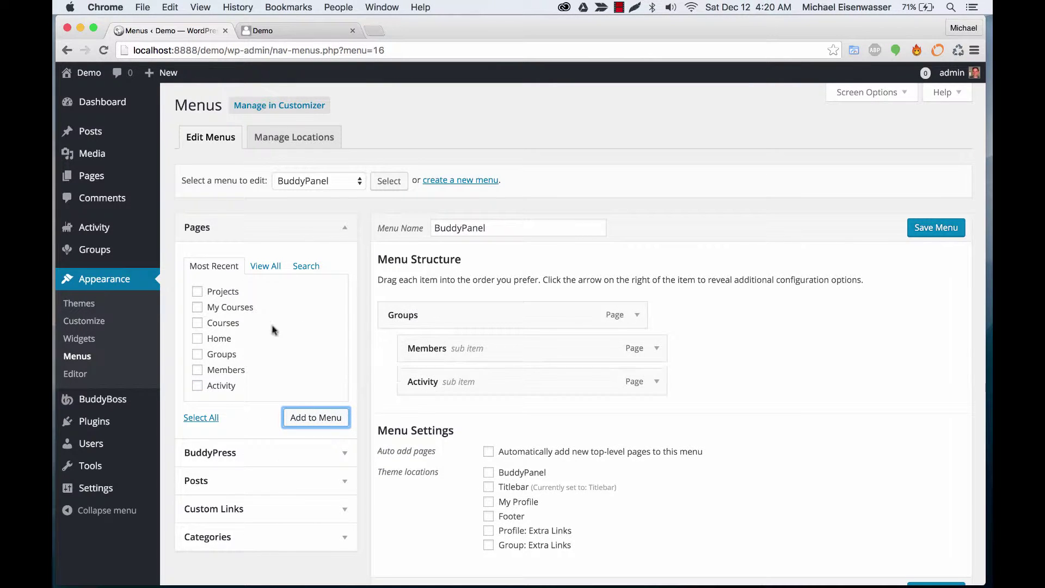
Step: Add Projects and save the menu at the BuddyPanel location
click(218, 295)
click(321, 420)
scroll(796, 417, down, 2)
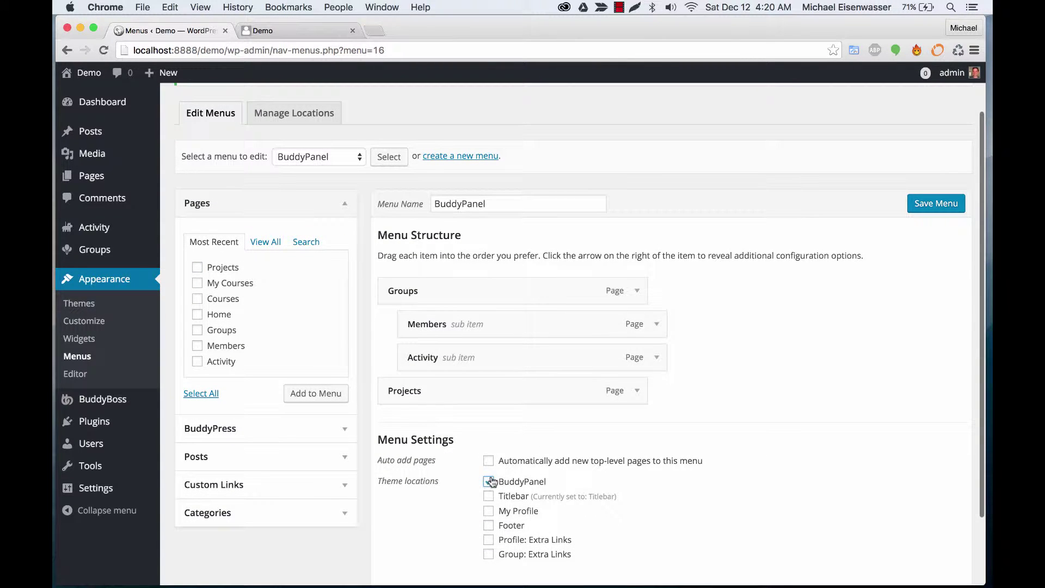
click(932, 205)
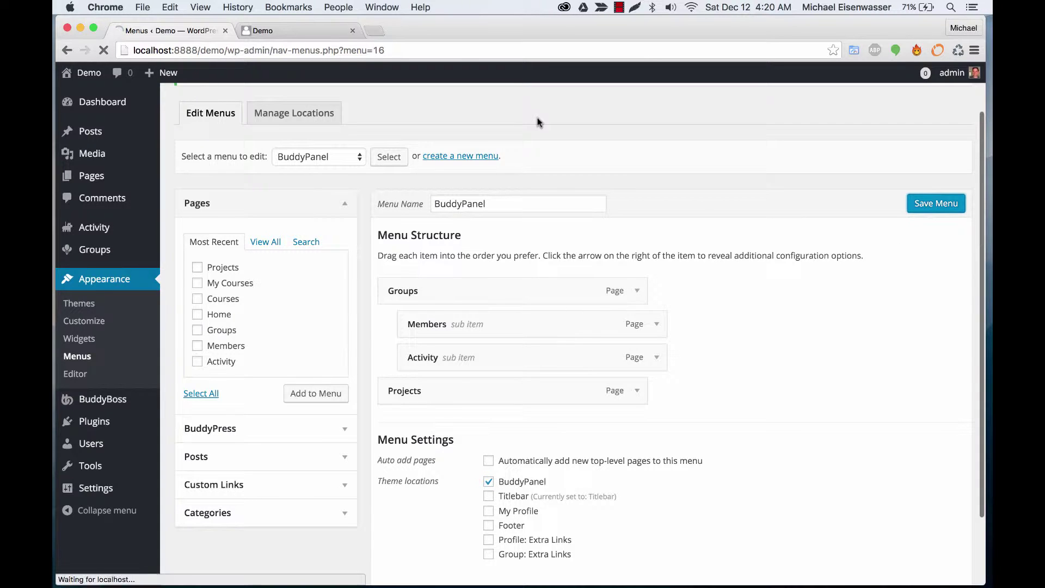
click(297, 31)
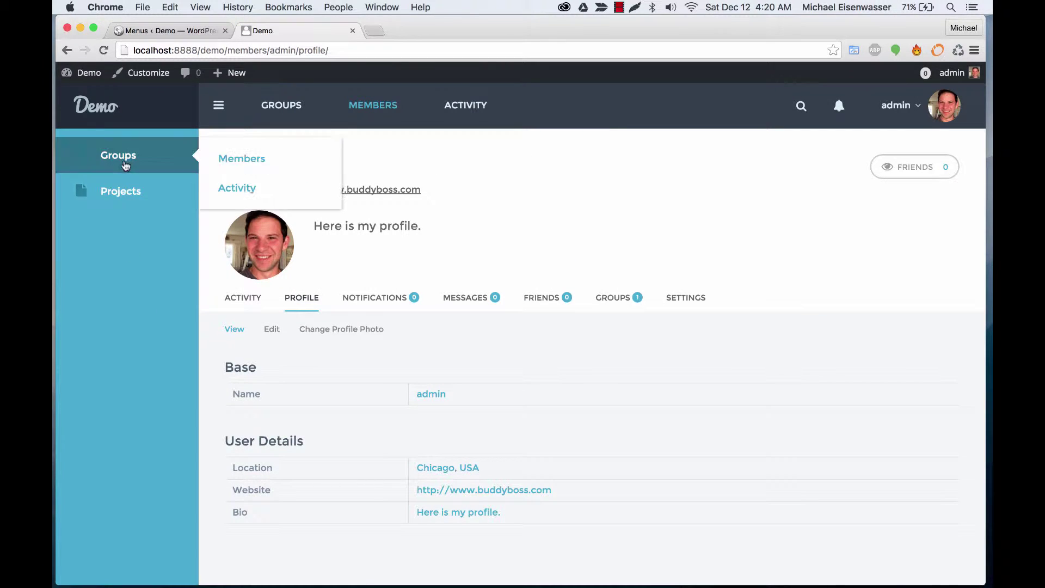
Step: Preview the Groups flyout in the side panel and toggle the panel's width
mouse_move(126, 161)
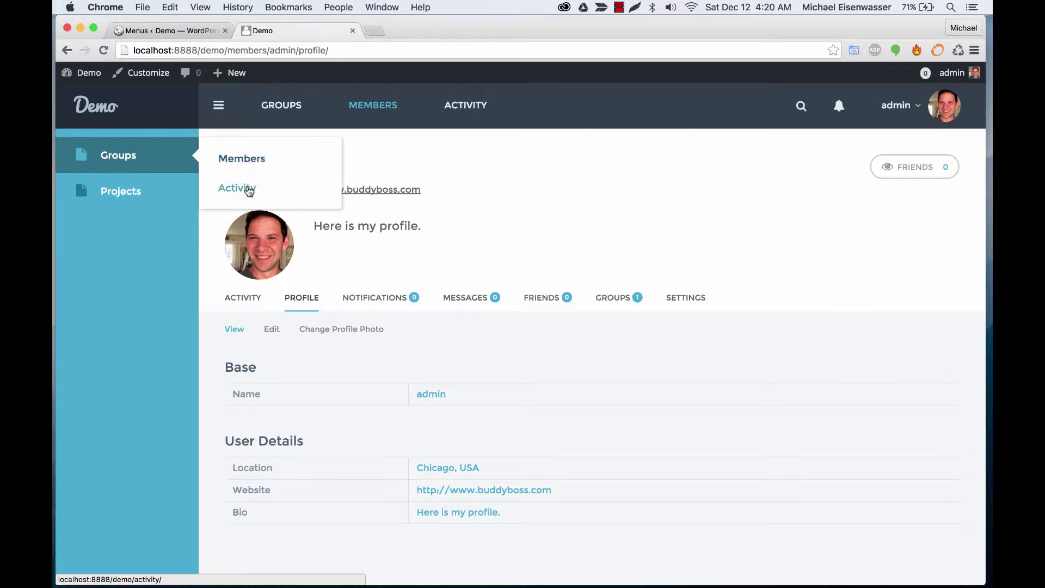
click(218, 105)
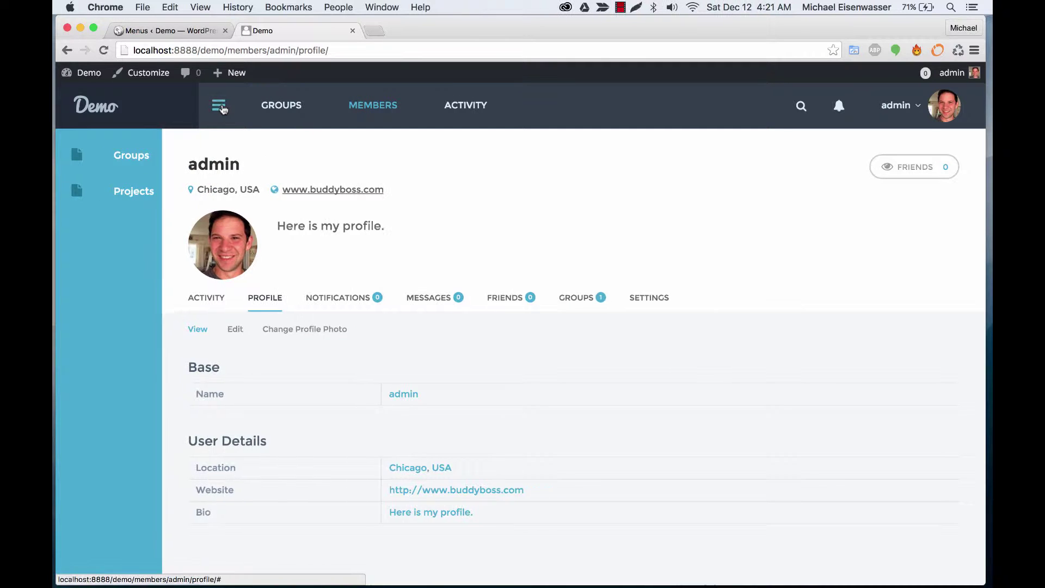
mouse_move(88, 157)
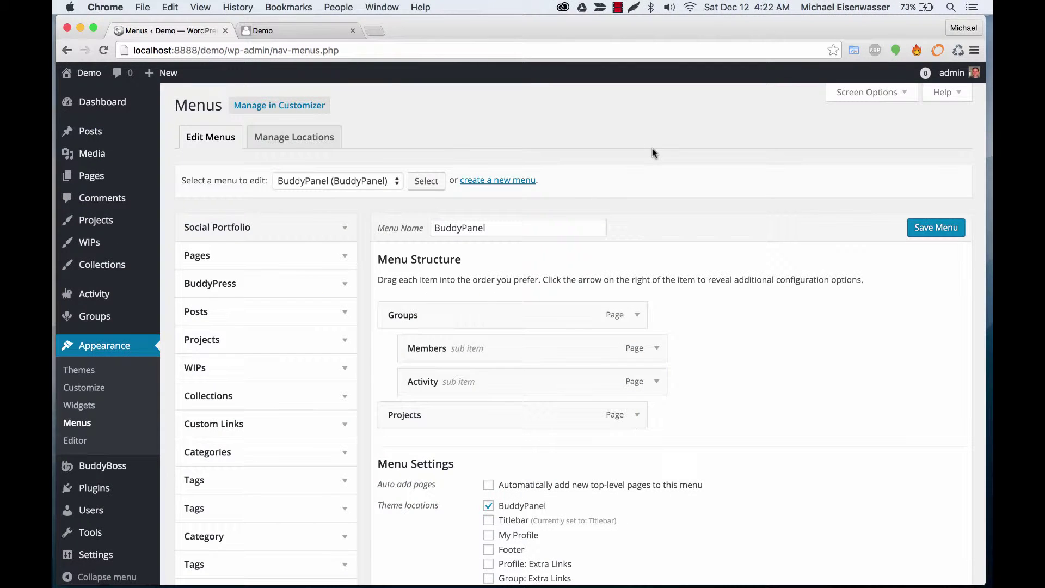
Step: Make the Social Portfolio box visible in the menu editor and expand it
click(862, 92)
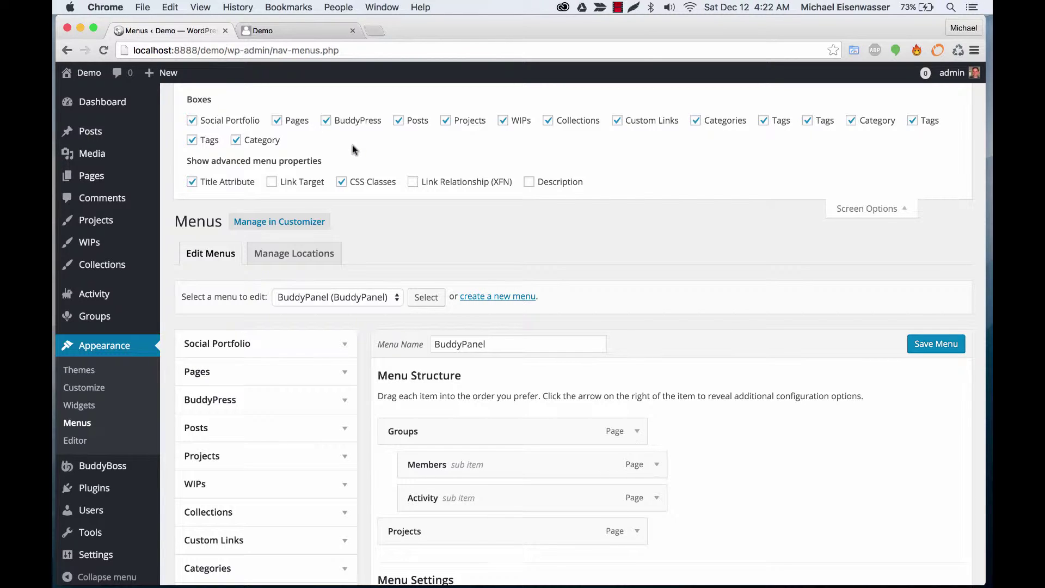
click(212, 122)
click(212, 122)
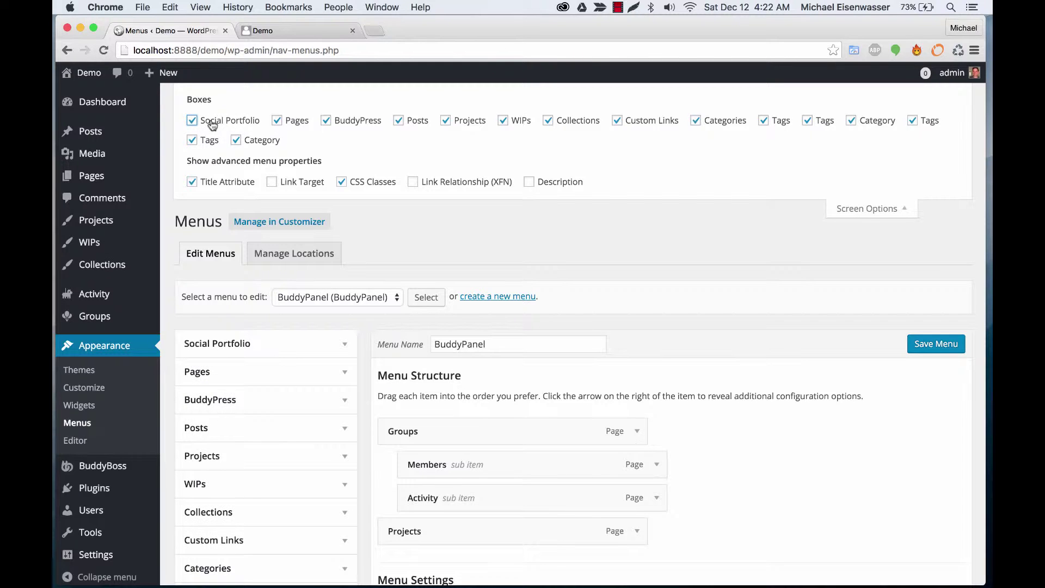
click(267, 347)
scroll(263, 347, down, 2)
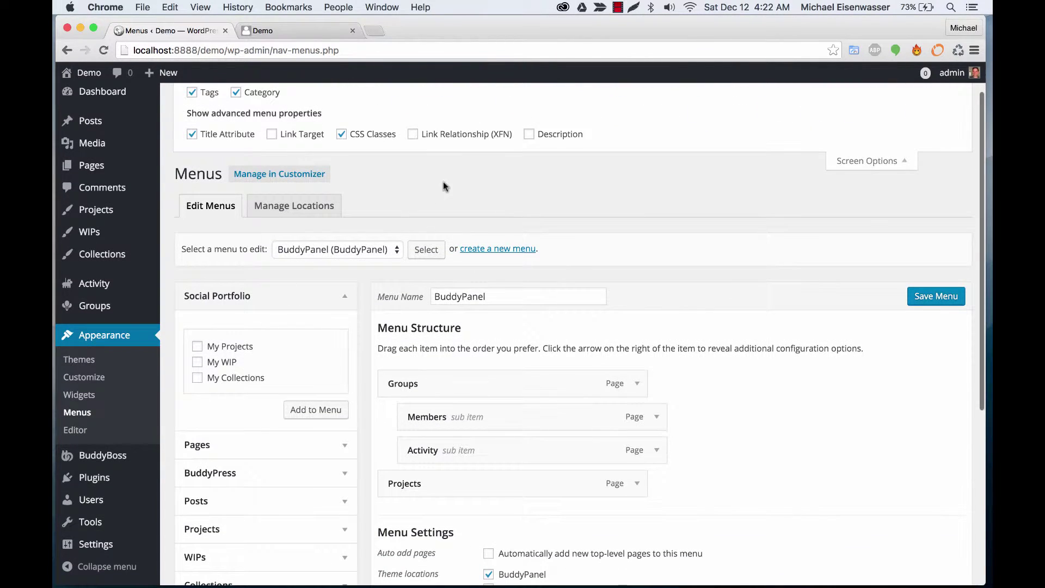
click(849, 161)
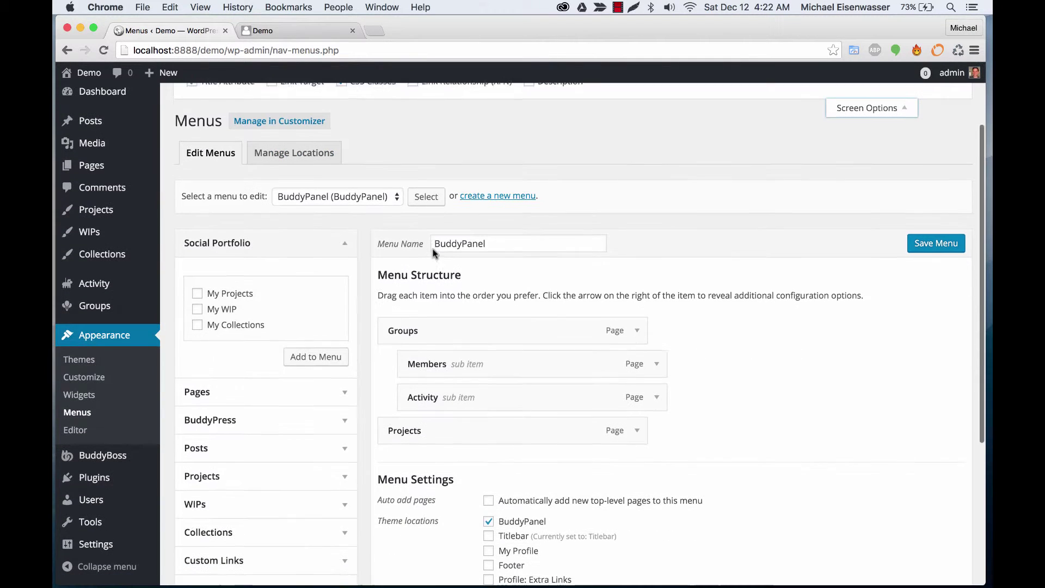
Step: Add My Projects, My WIP and My Collections to the BuddyPanel menu and save it
click(197, 291)
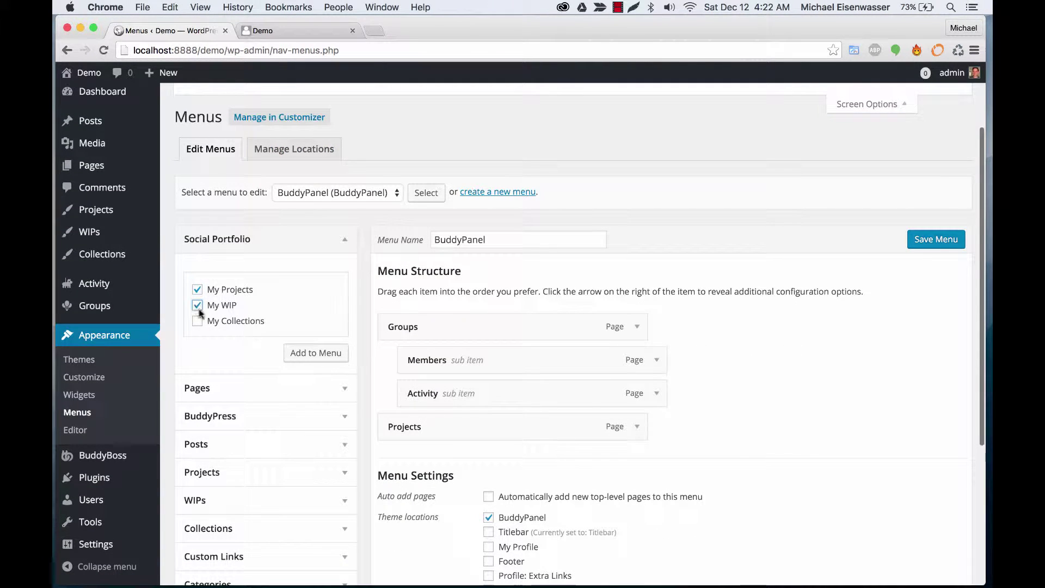
click(324, 359)
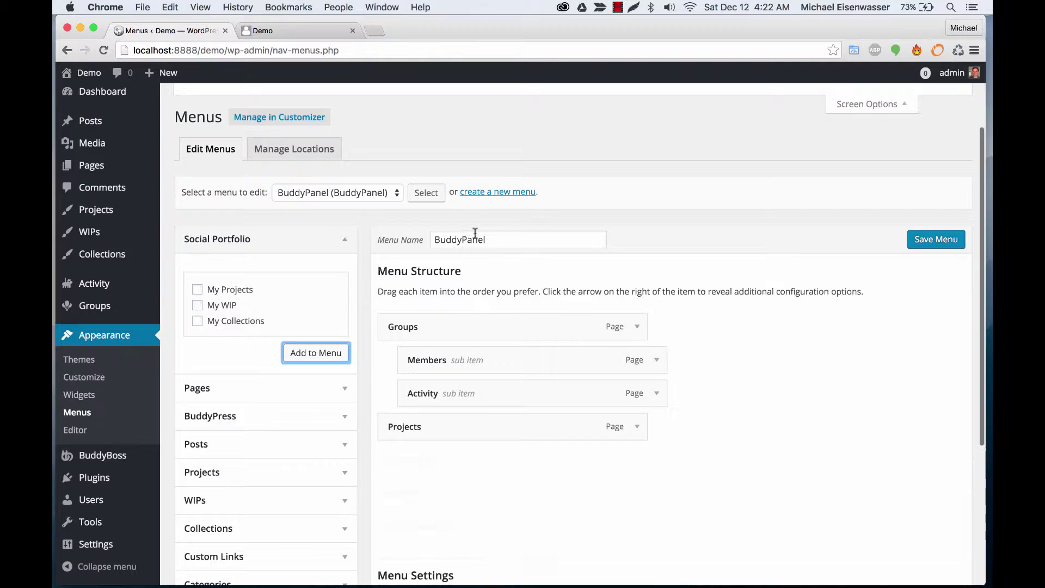
scroll(475, 233, down, 2)
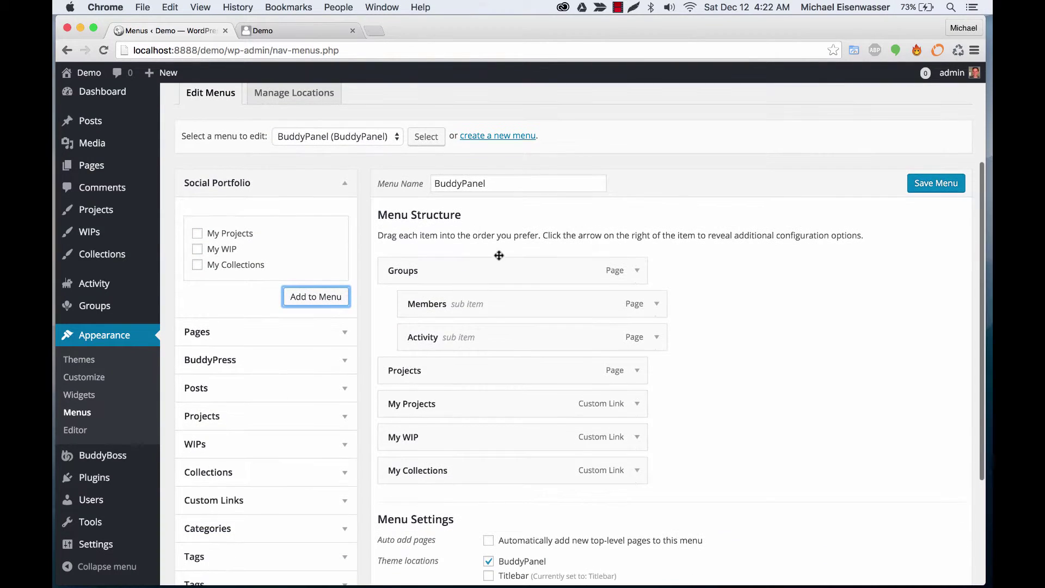
click(942, 189)
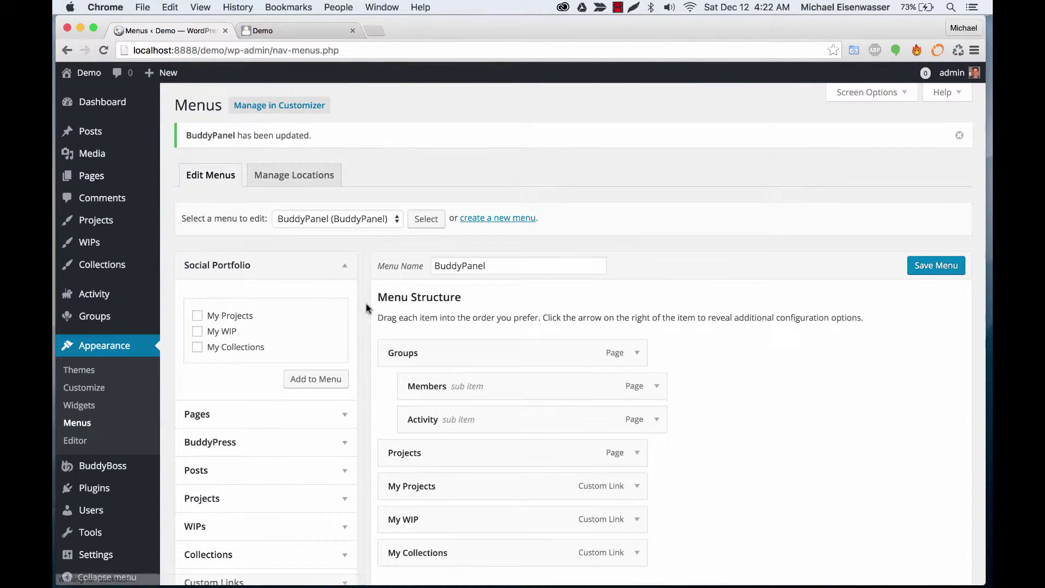
Step: Look inside the WIPs box, then go back to the member profile page
scroll(365, 307, down, 5)
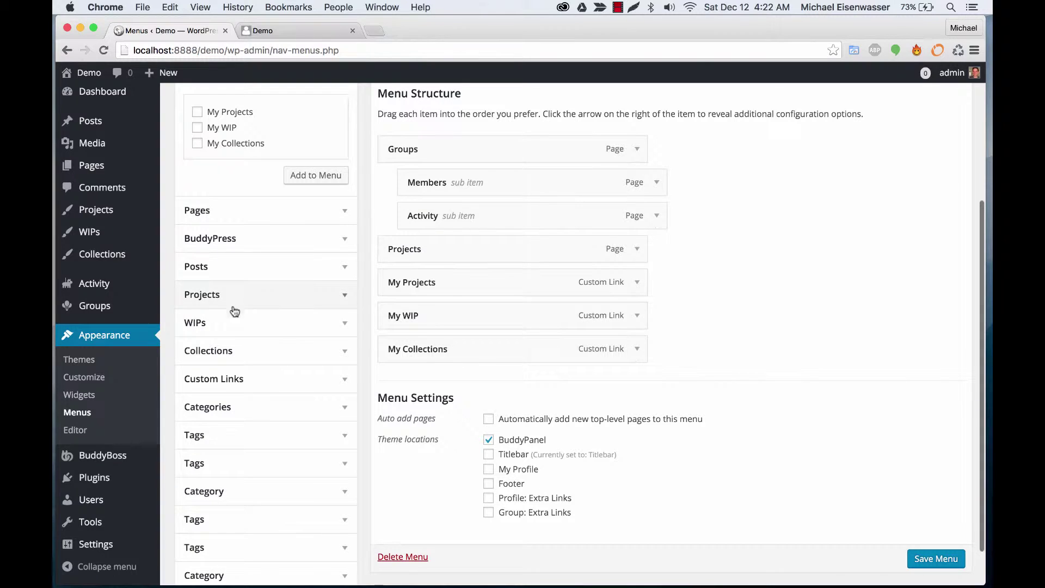
click(245, 323)
scroll(294, 327, down, 4)
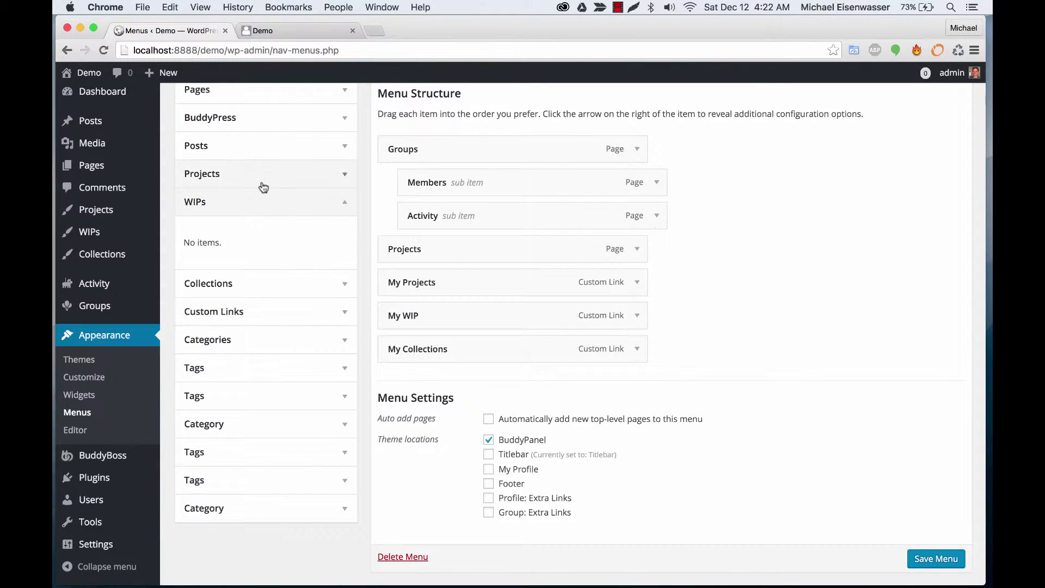
click(261, 203)
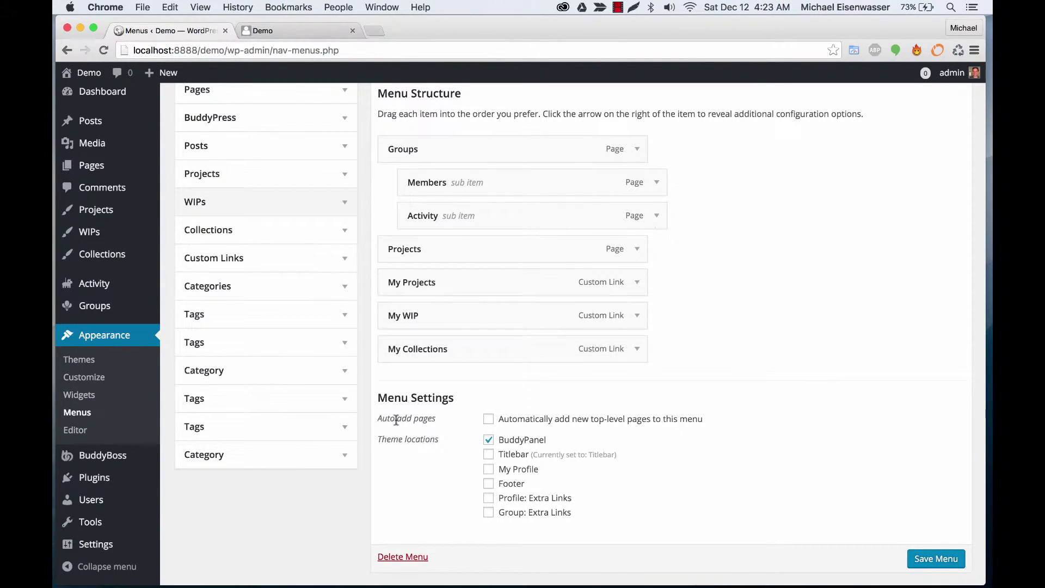
scroll(405, 435, up, 5)
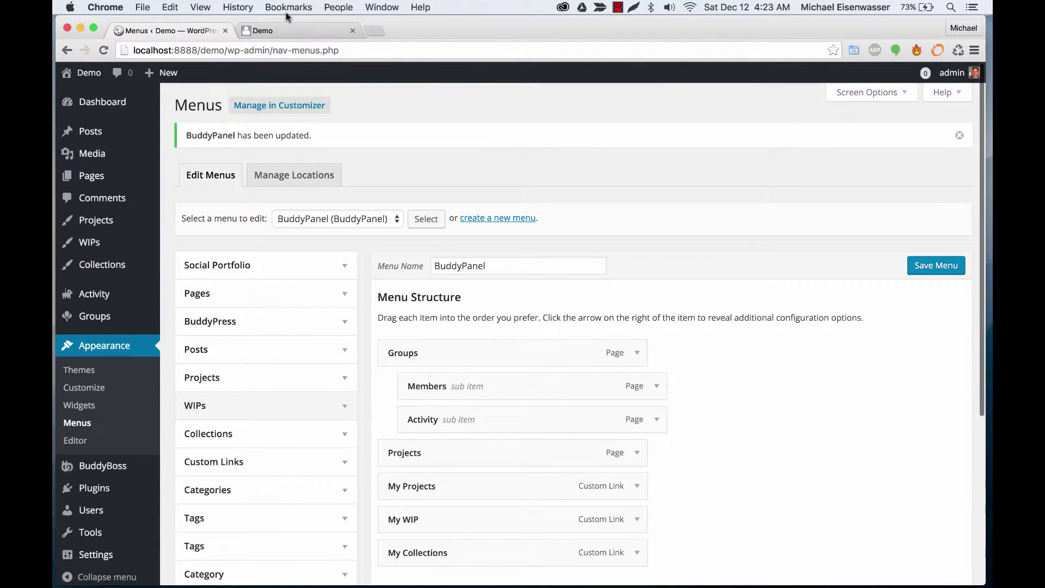
click(285, 30)
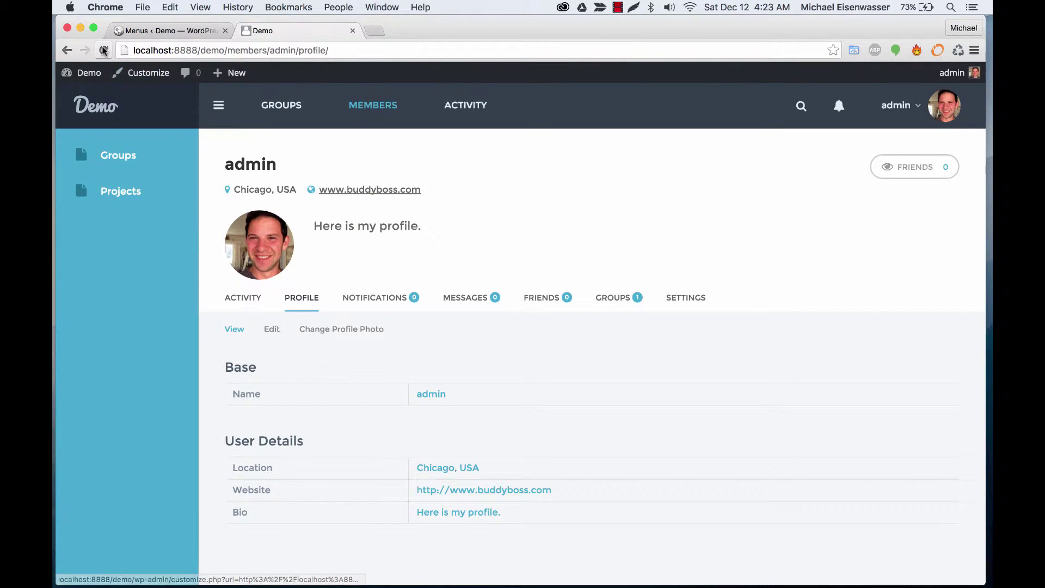
Step: Reload the site to see My Projects, My WIP and My Collections in the side panel
click(103, 50)
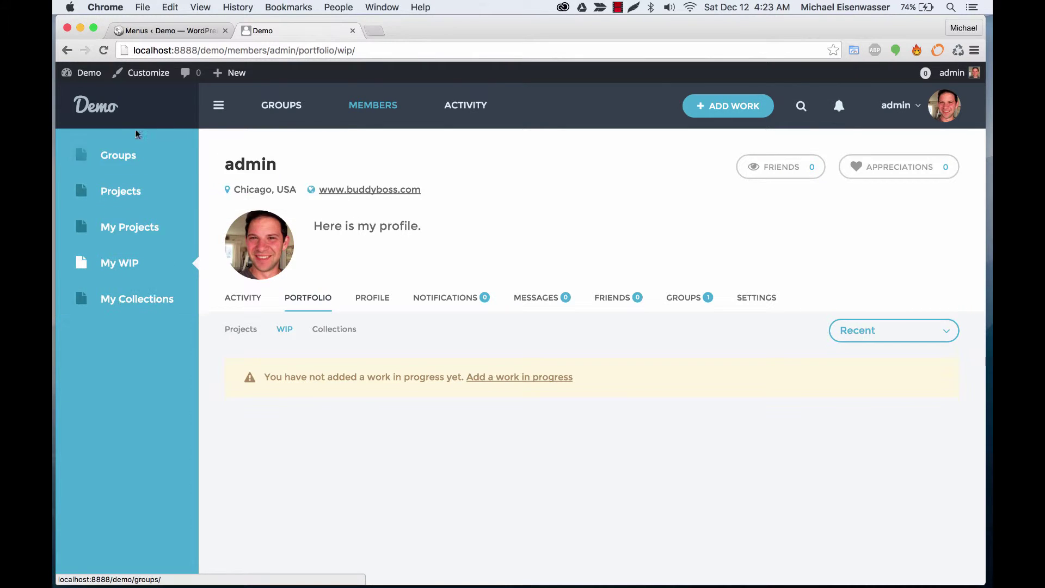
Step: Look up the bicycle icon on the Font Awesome icons page and select its class fa-bicycle
key(ctrl+t)
text(fon)
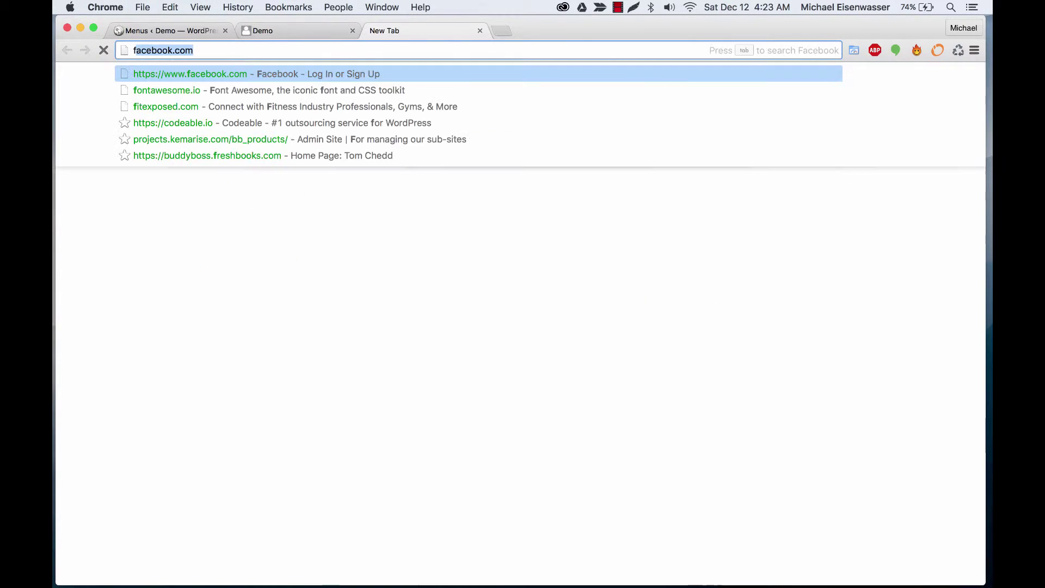
key(Down)
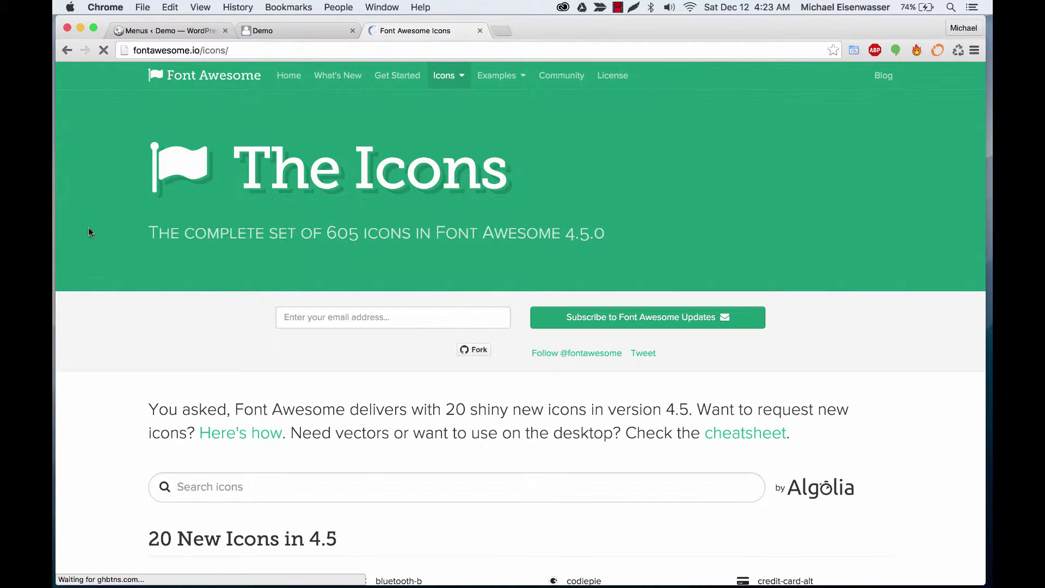
scroll(90, 232, down, 8)
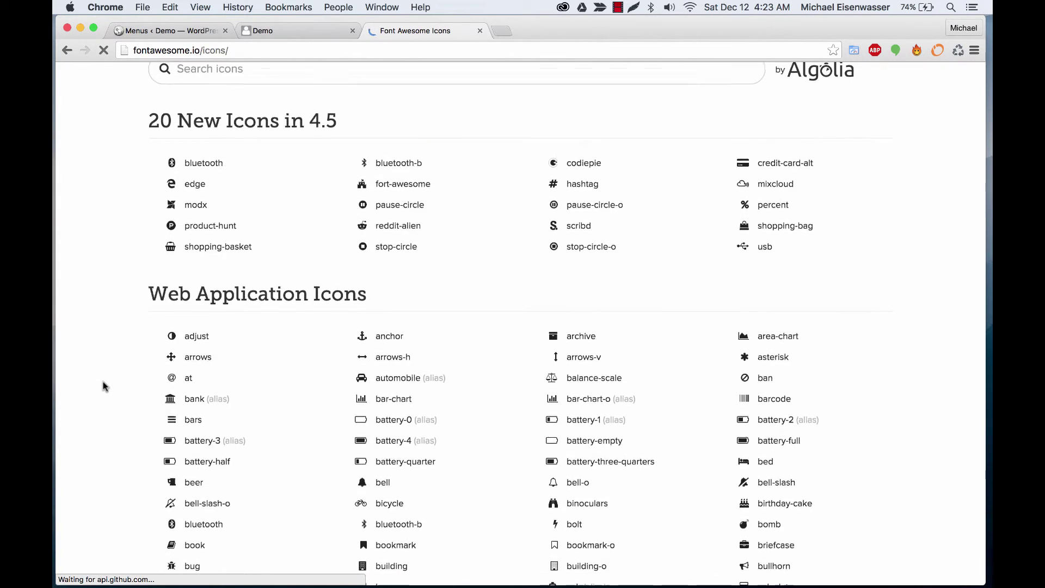
scroll(105, 387, down, 4)
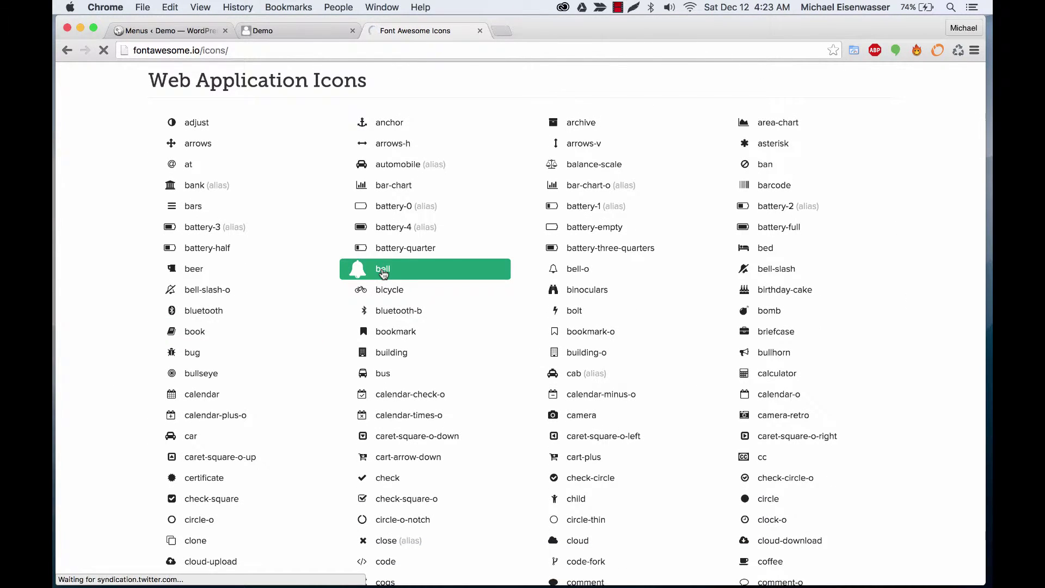
click(382, 290)
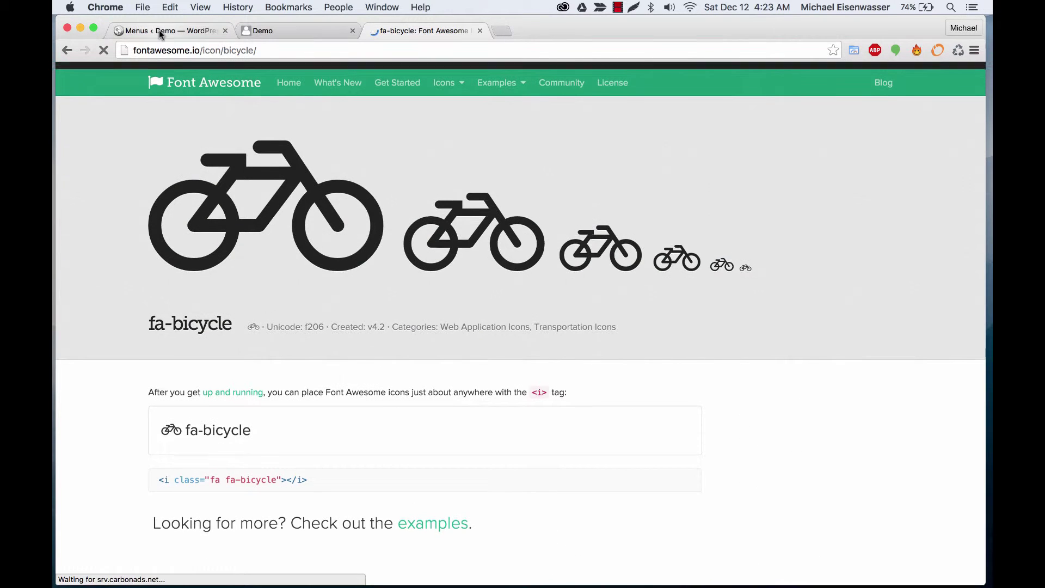
drag(235, 360, 164, 360)
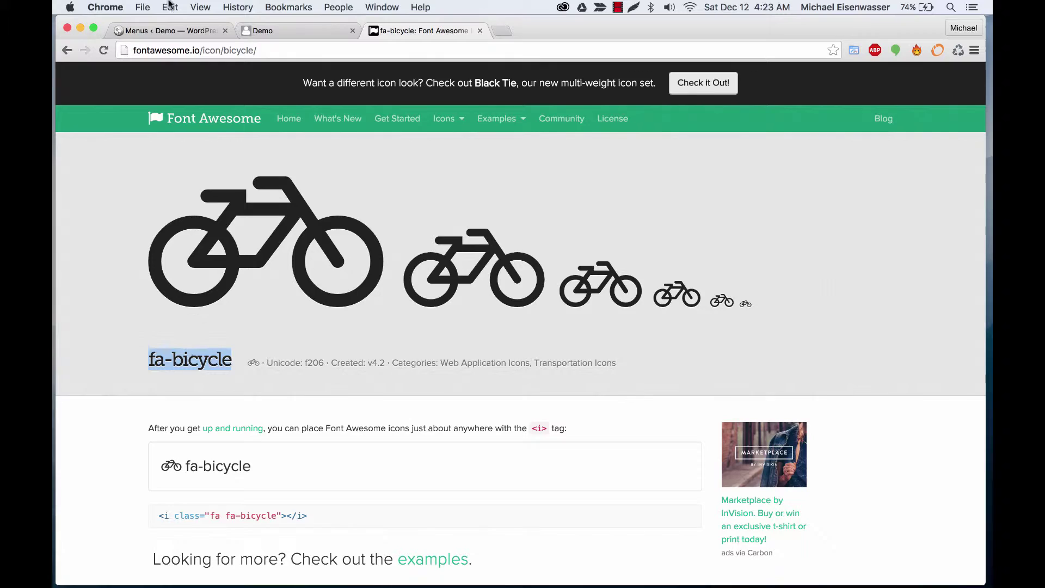
click(163, 31)
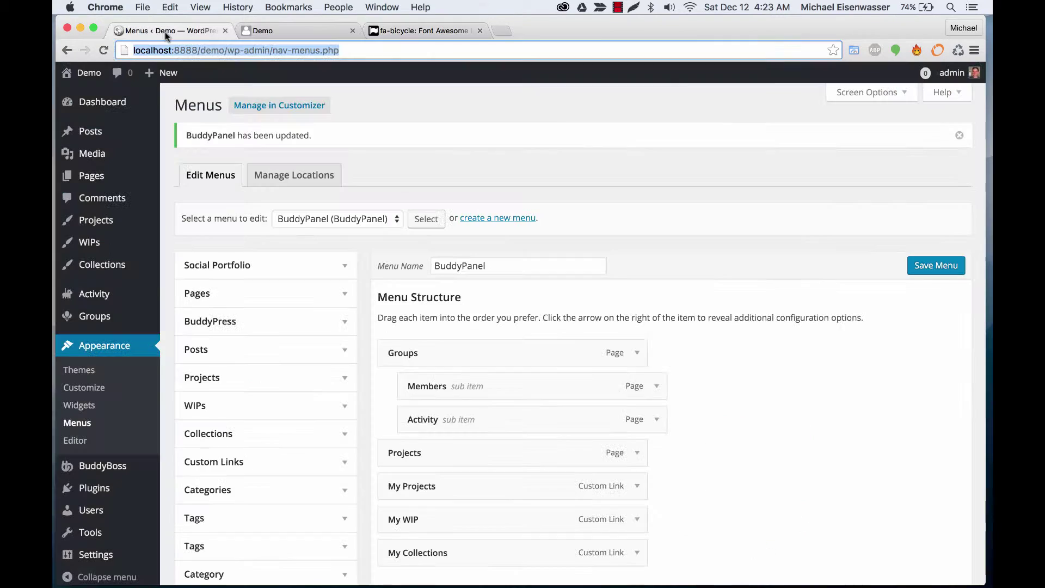
Step: Enable the CSS Classes field for menu items in the display settings
click(855, 93)
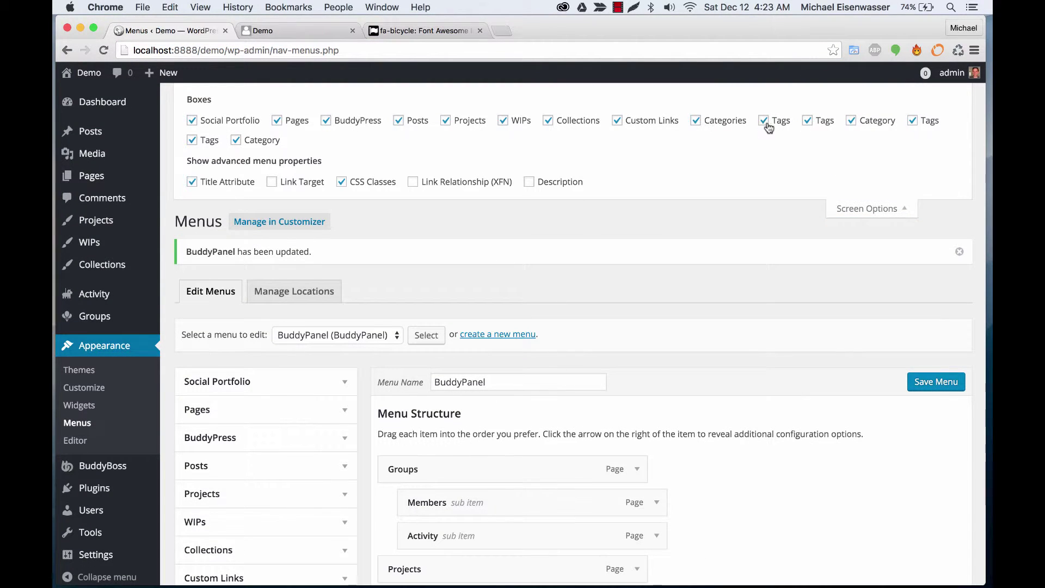
double_click(369, 189)
click(853, 210)
scroll(724, 259, down, 4)
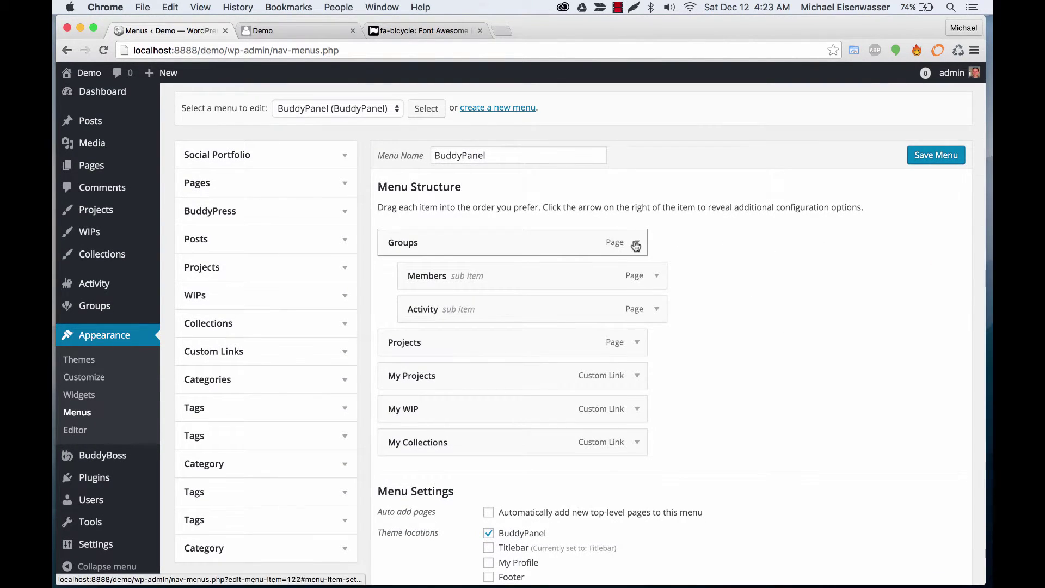
Step: Paste fa-bicycle into the Groups item's CSS Classes field and save the menu
click(635, 242)
click(504, 356)
text(fa-bicycle)
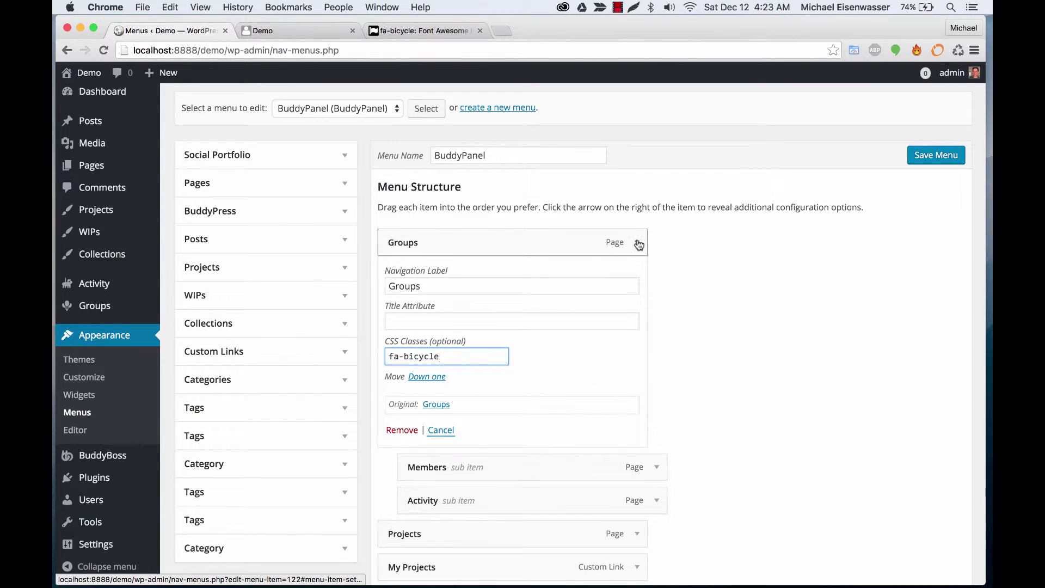
click(631, 240)
click(935, 155)
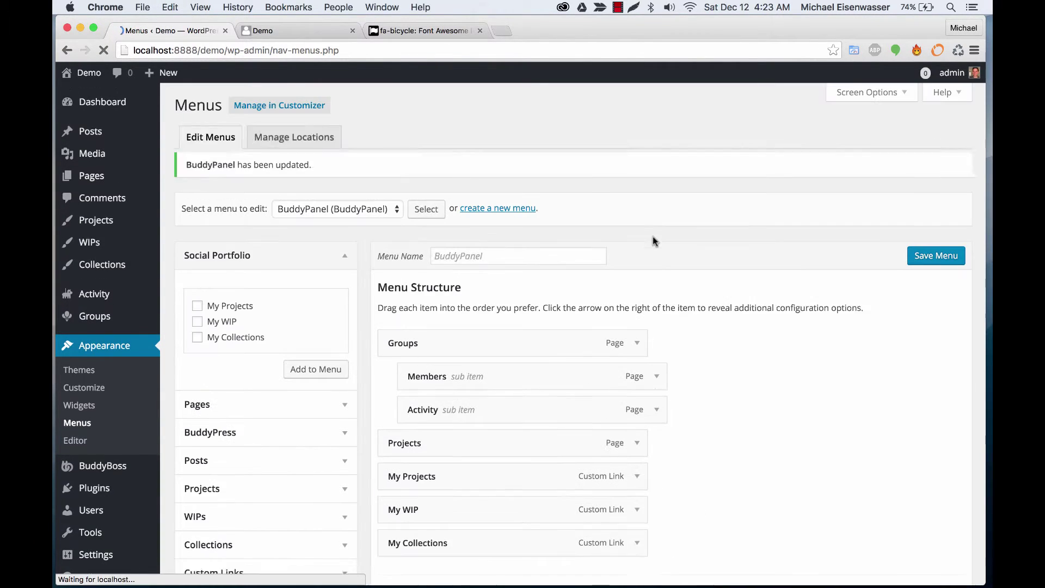
click(641, 351)
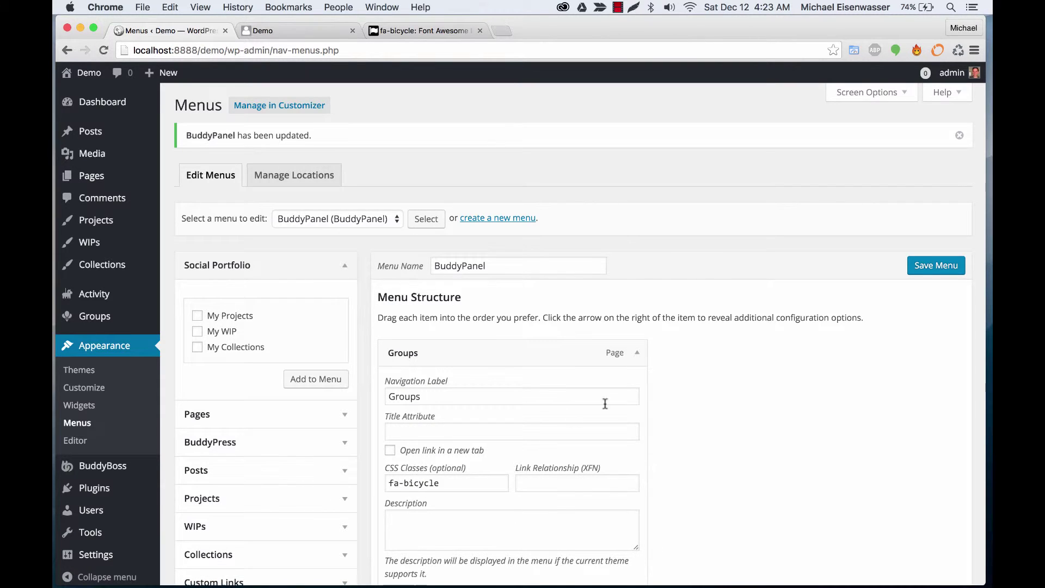
click(636, 353)
Step: Reload the site to show the bicycle icon beside Groups
click(282, 32)
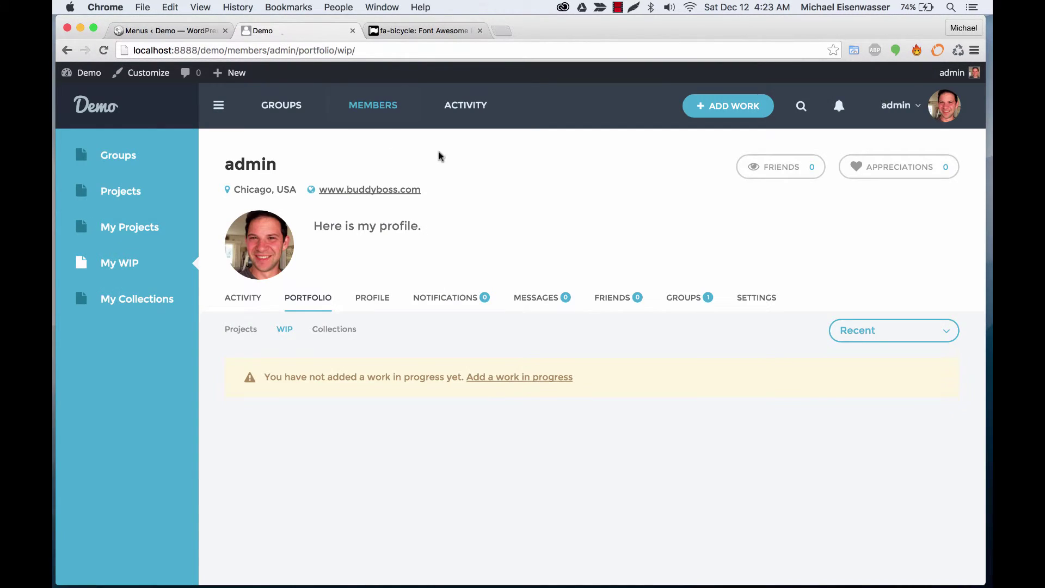
key(super+r)
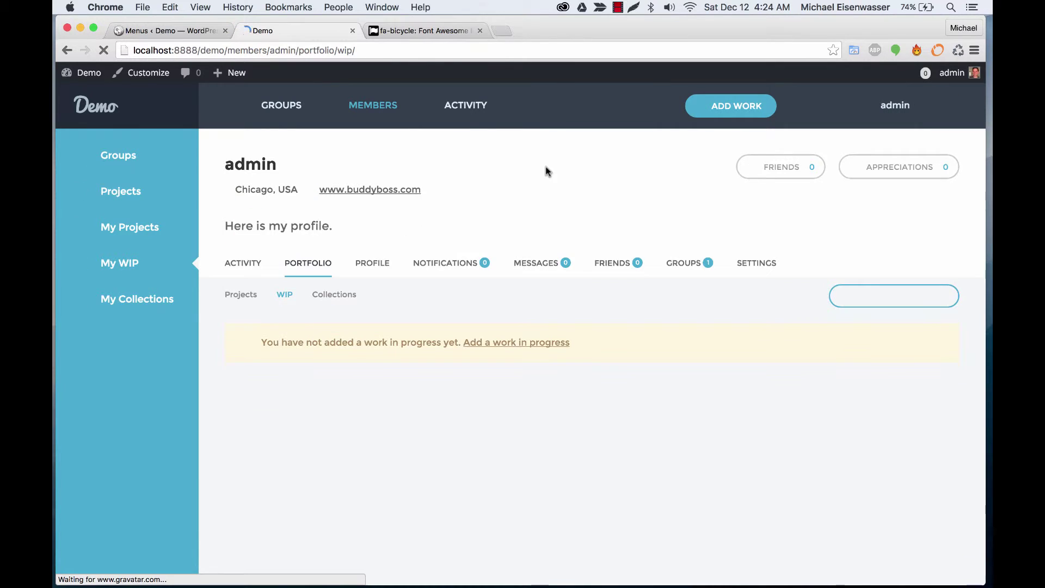
mouse_move(91, 159)
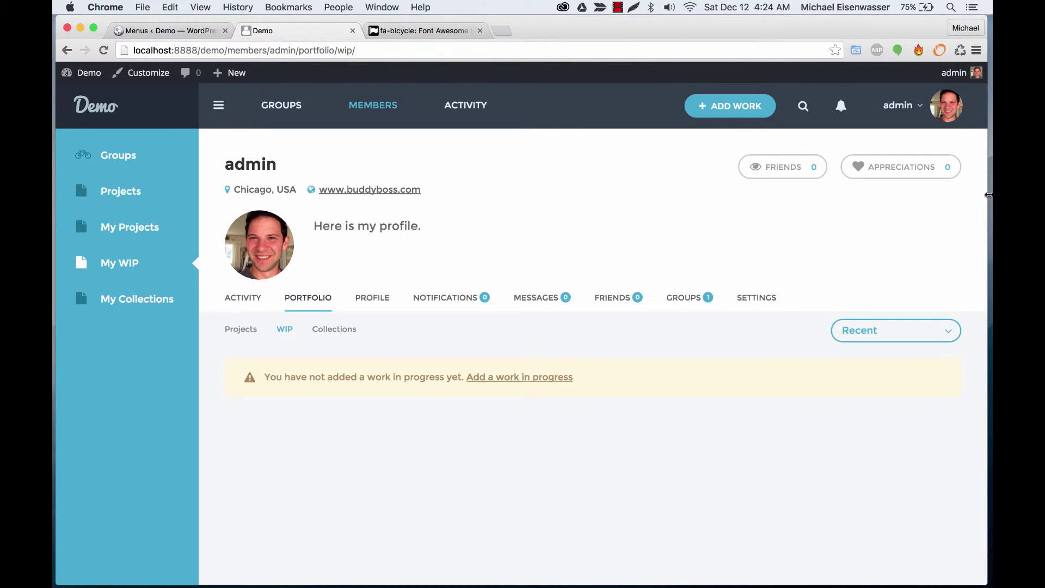
Step: Narrow the browser to check the mobile navigation and user panels, then restore the desktop width
drag(987, 195, 357, 218)
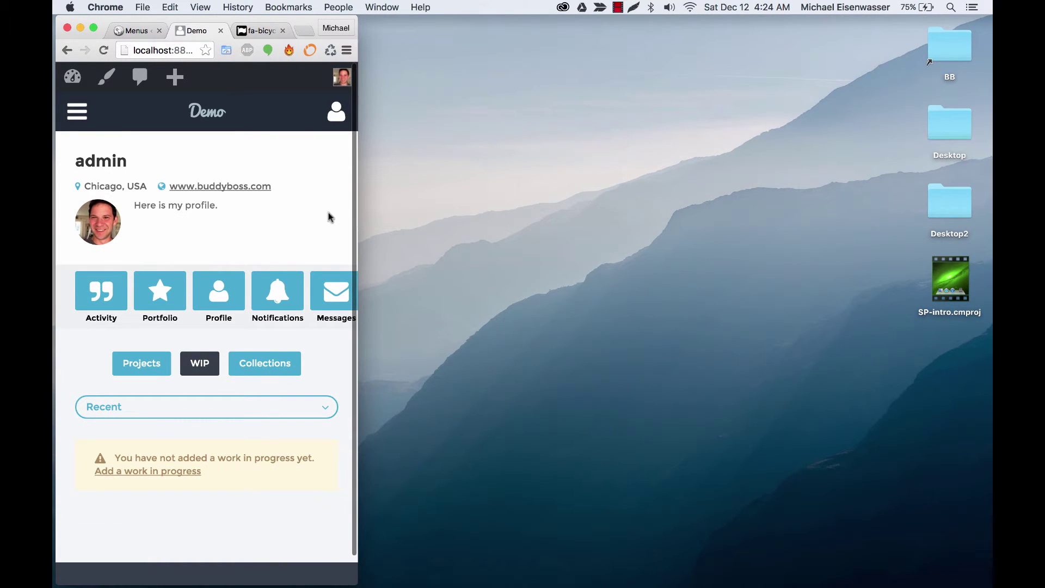
click(70, 111)
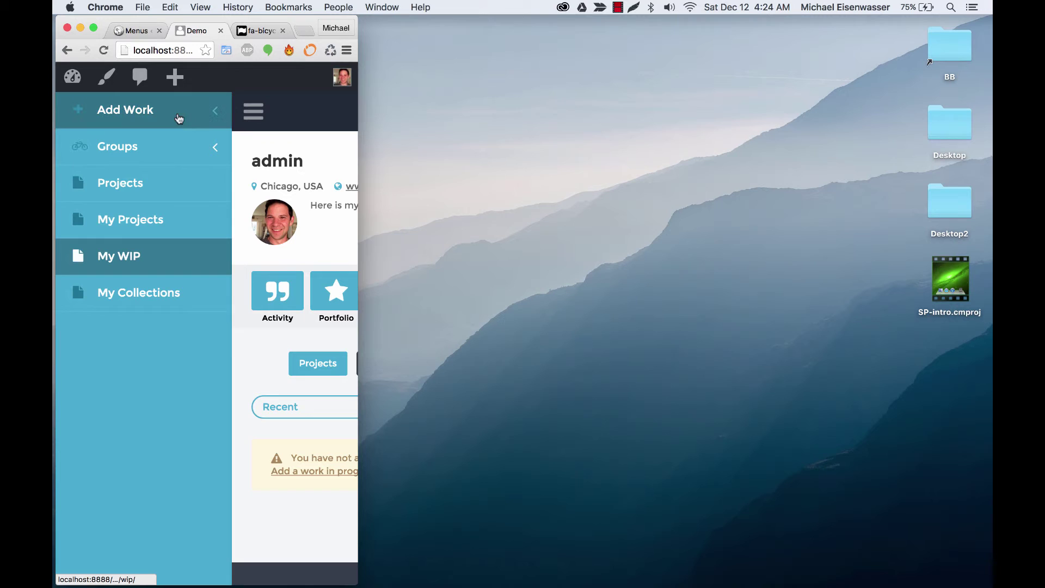
click(210, 110)
click(210, 111)
click(337, 111)
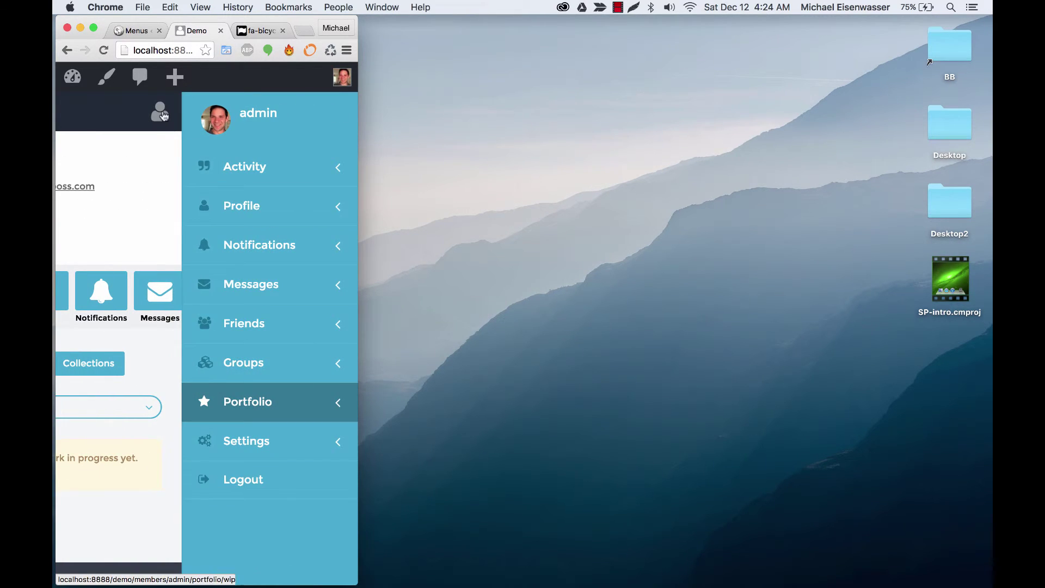
click(350, 121)
click(93, 27)
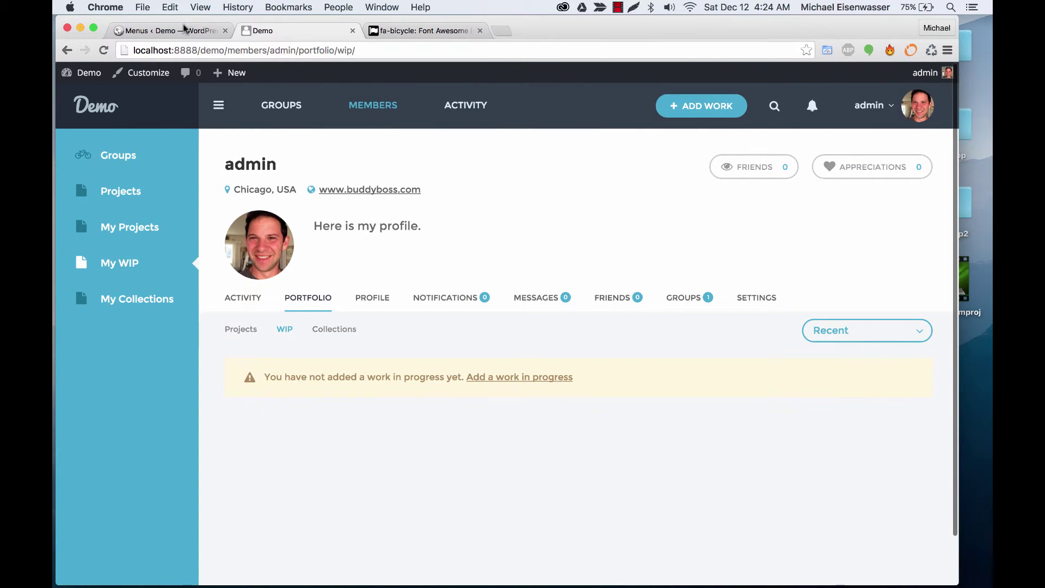
click(185, 33)
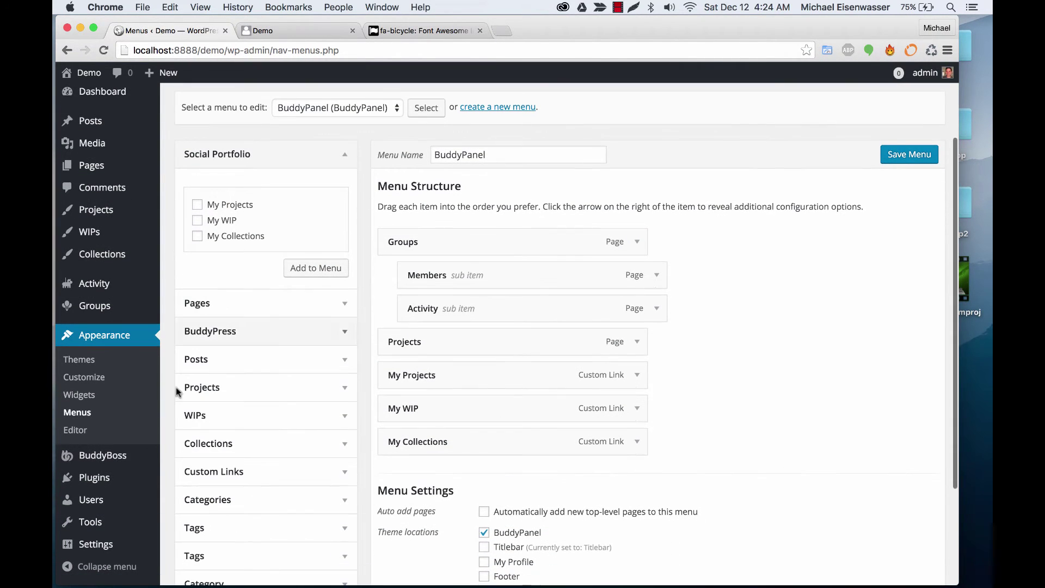
Step: Open the Layout settings under BuddyBoss > Portfolio Theme
mouse_move(104, 457)
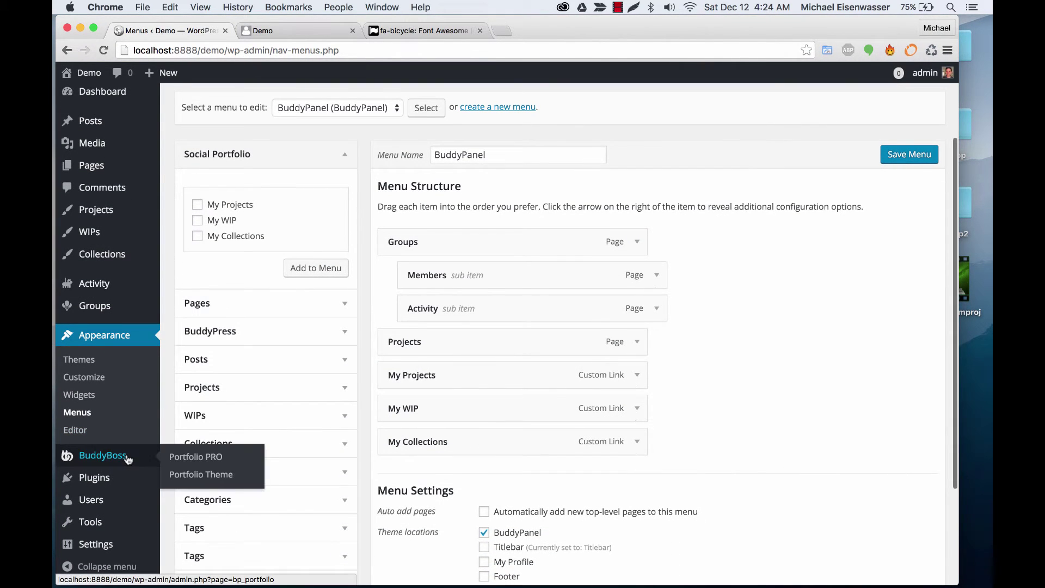
click(192, 476)
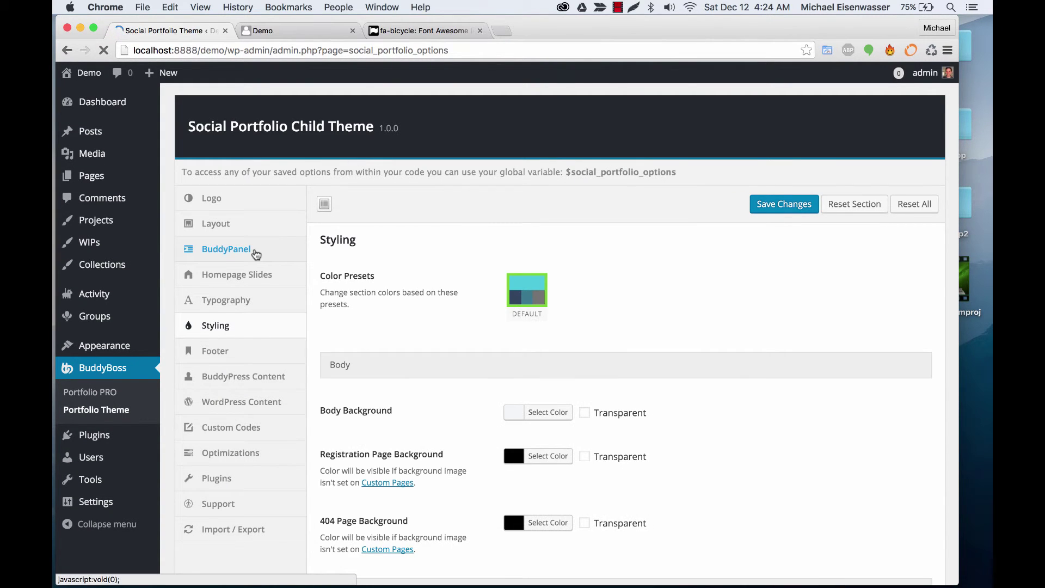
click(254, 224)
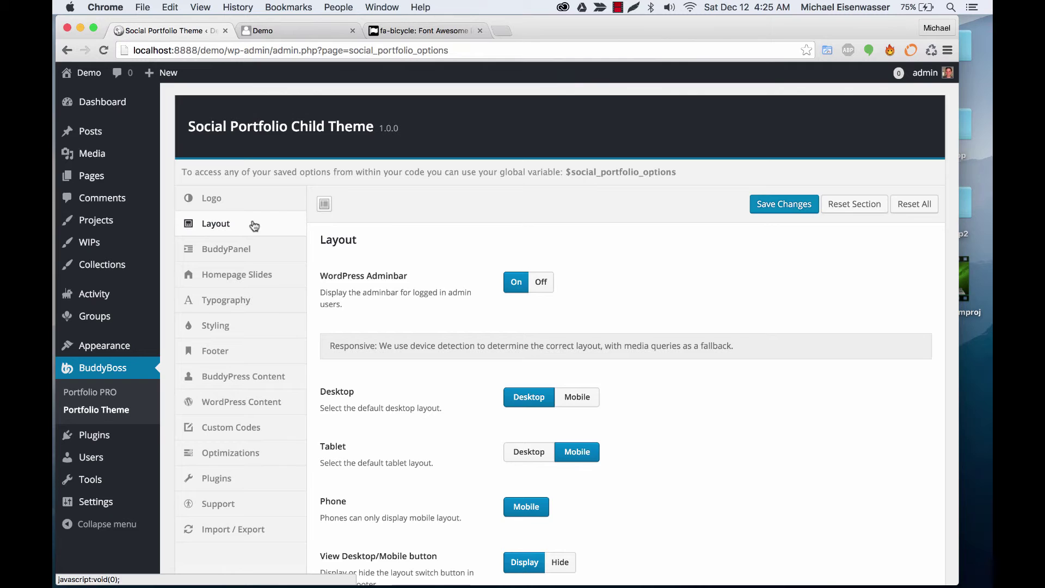
scroll(418, 261, down, 5)
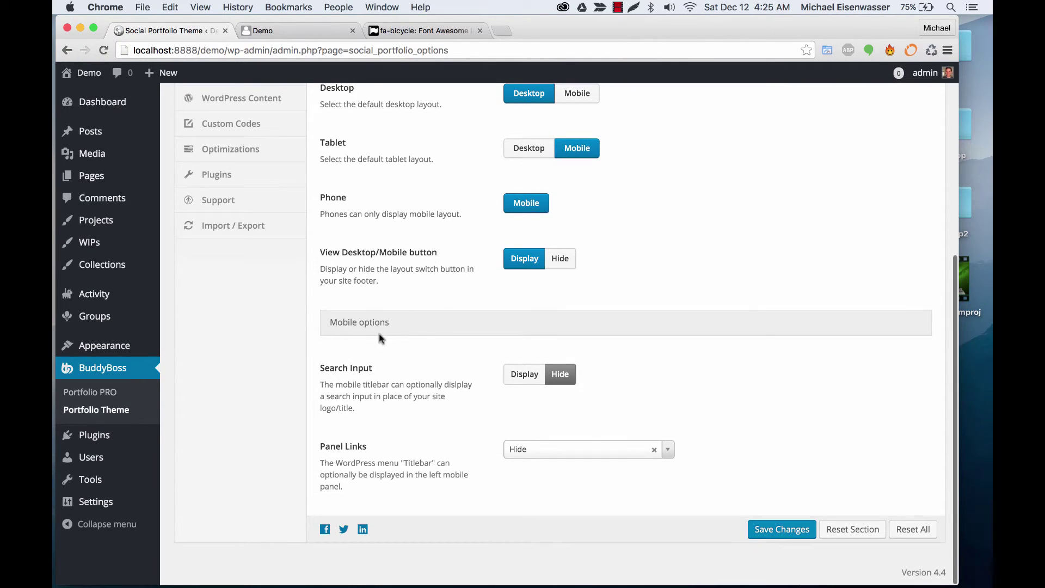
Step: Set Panel Links to Display (below other links) and save the changes
click(533, 446)
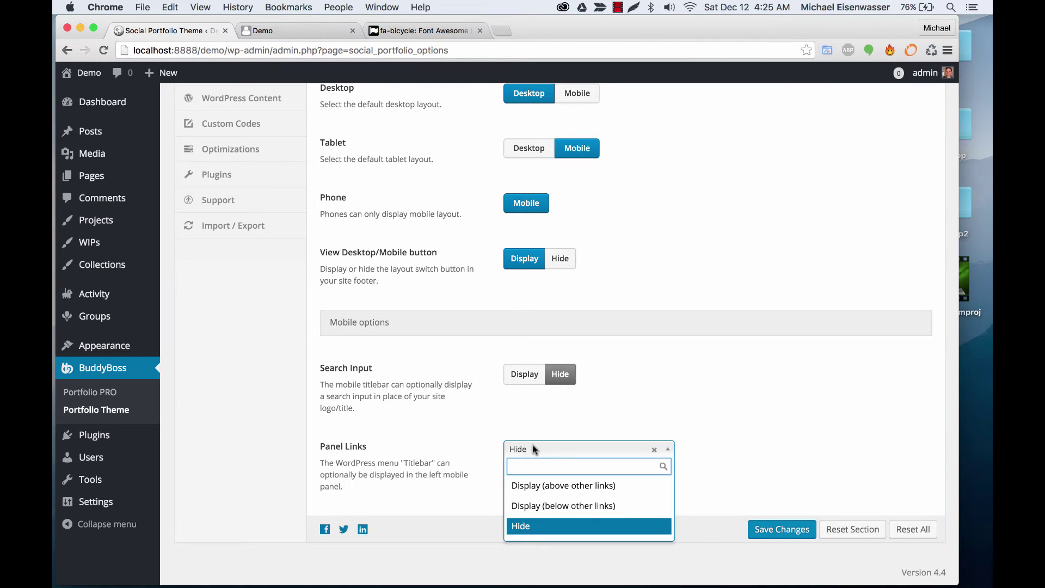
click(529, 492)
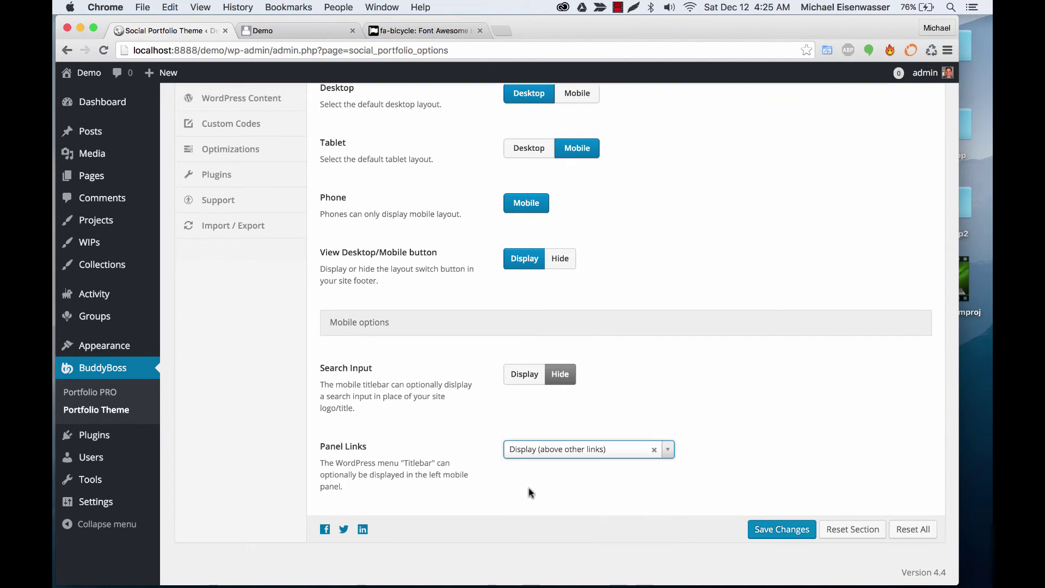
click(520, 451)
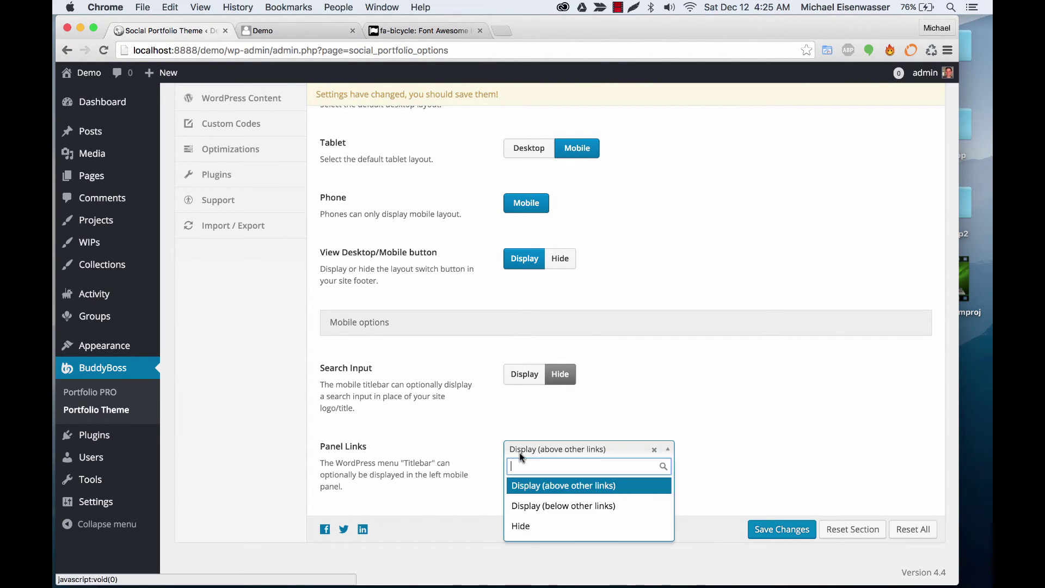
click(528, 500)
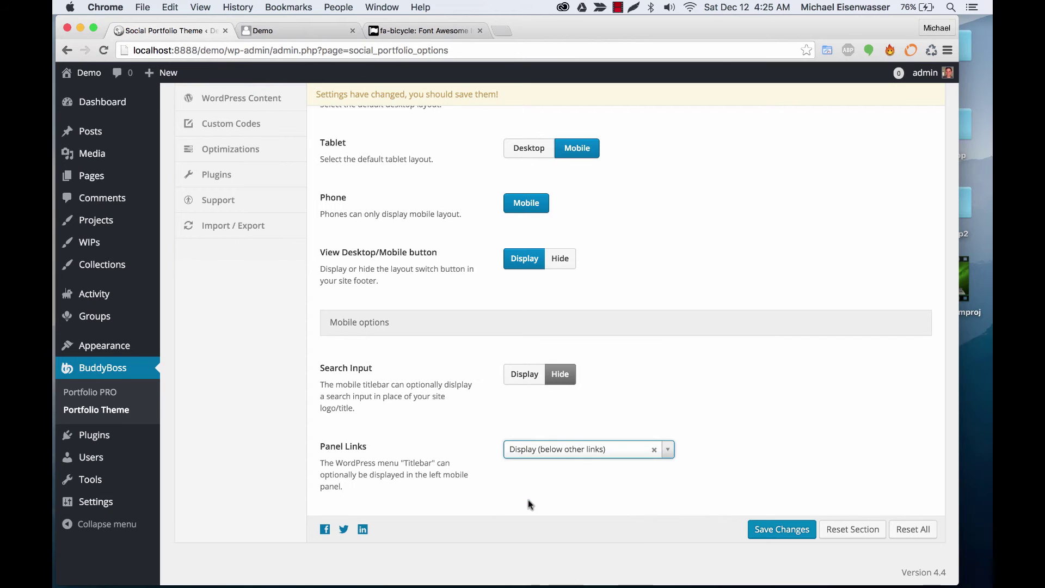
click(781, 529)
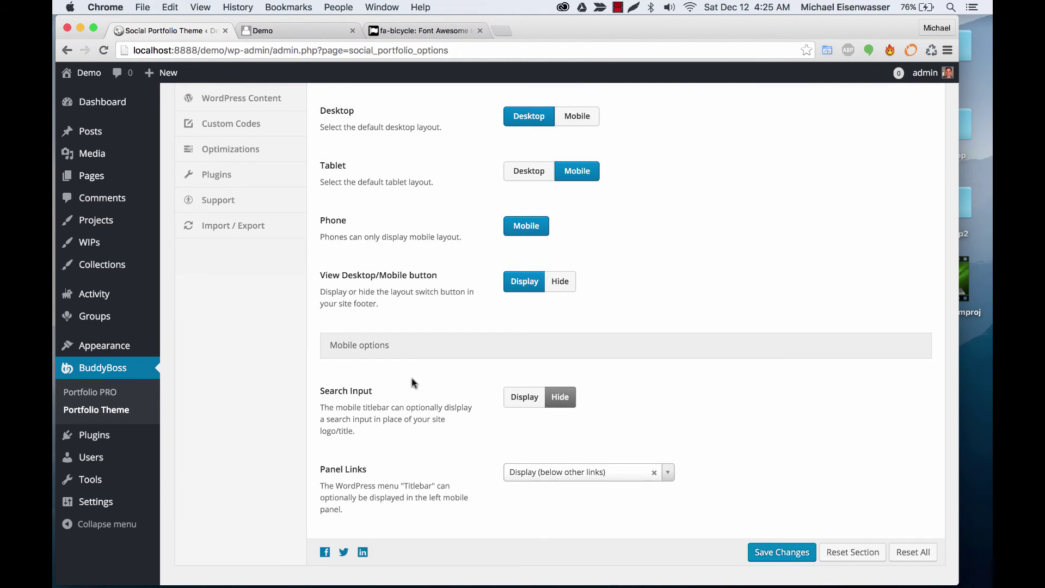
click(294, 30)
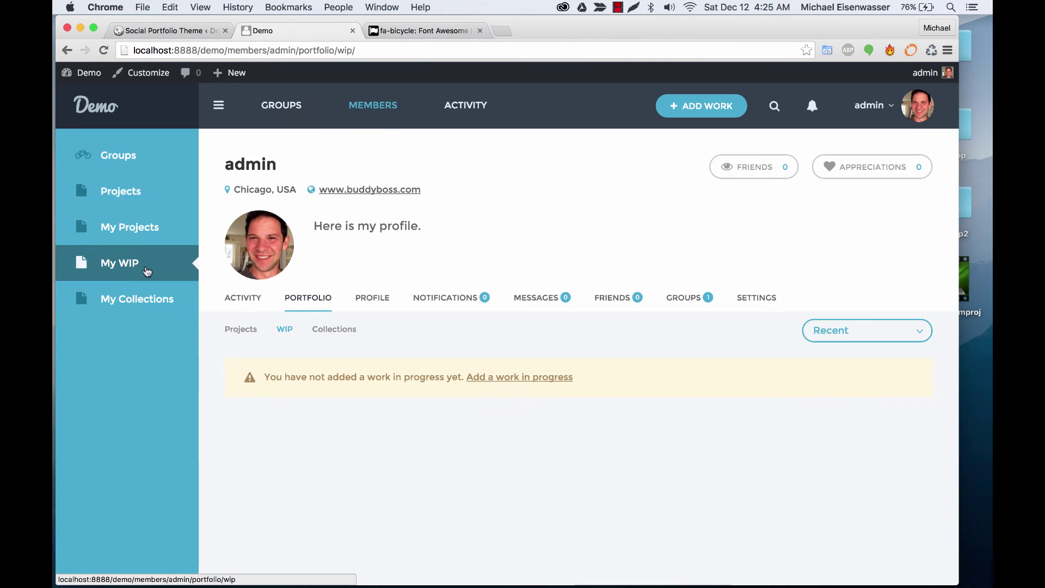
Step: Reload the Demo page and confirm the mobile panel now lists Groups, Members and Activity links
click(102, 51)
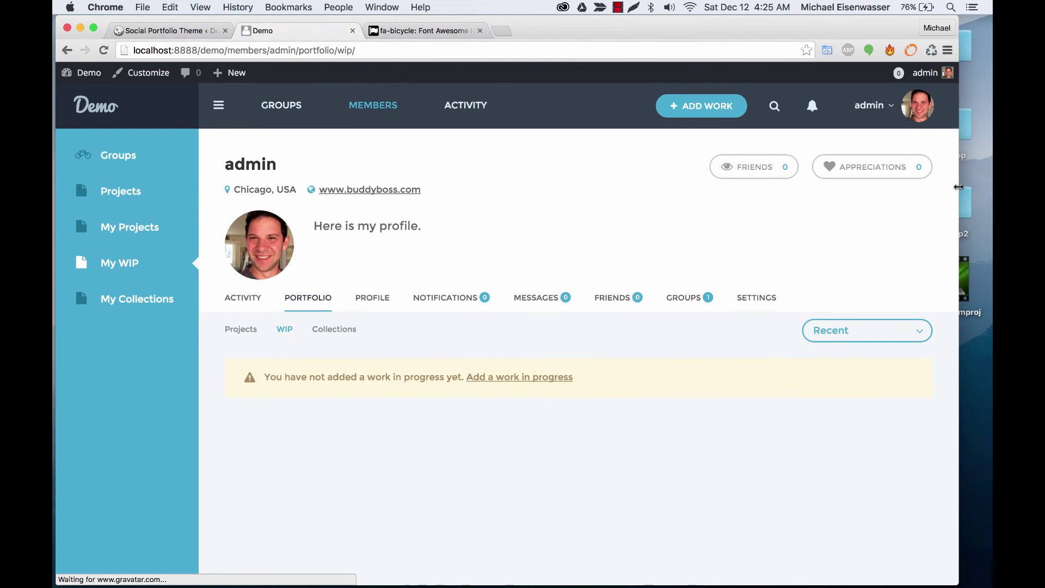
drag(957, 191, 316, 191)
click(76, 112)
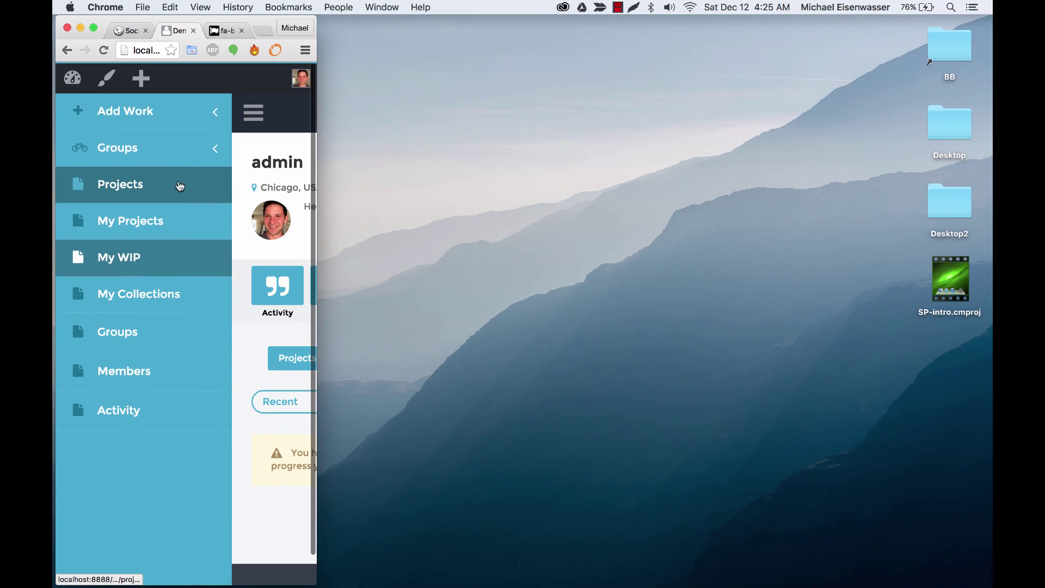
click(141, 256)
drag(317, 125, 982, 126)
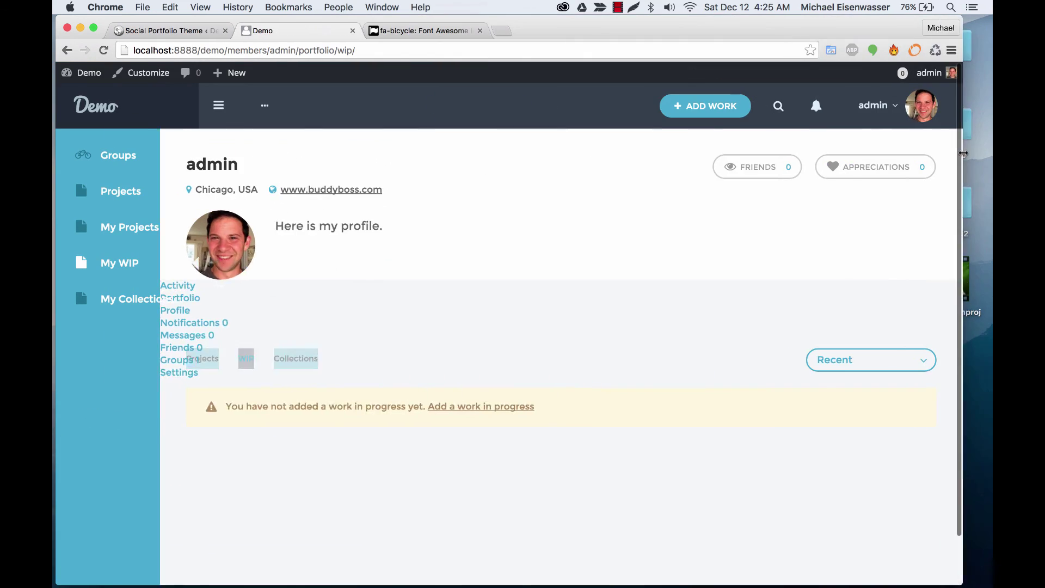